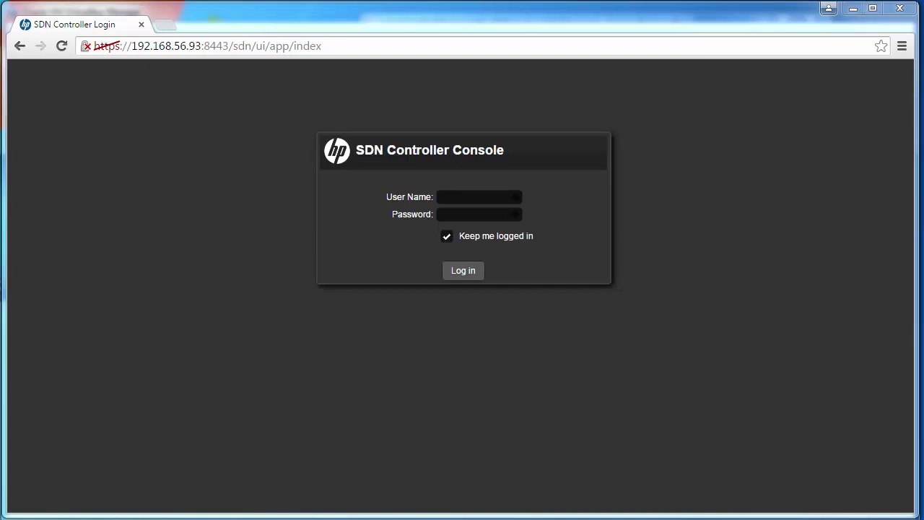
# - Highlight the controller IP address 192.168.56.93 in the browser address bar
pyautogui.click(129, 45)
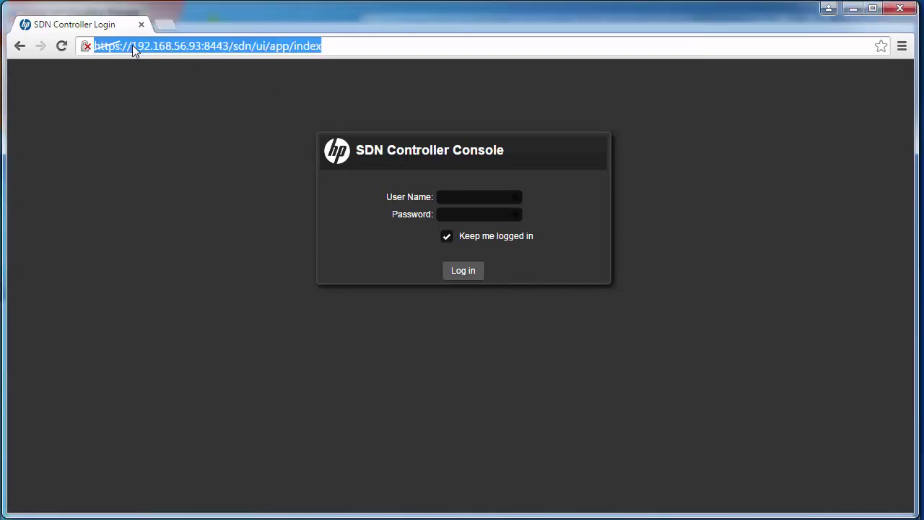
pyautogui.click(132, 45)
pyautogui.moveTo(132, 45); pyautogui.dragTo(204, 45)
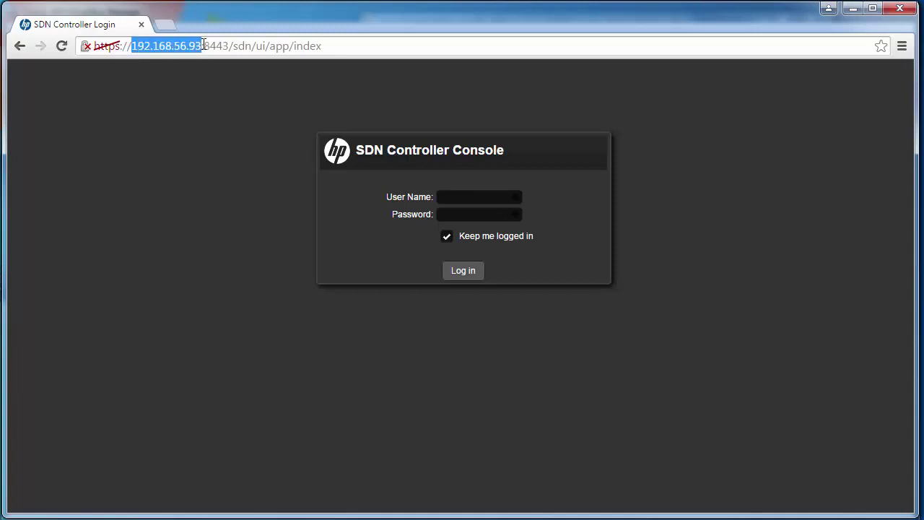
# - Log in to the controller with the sdn user name and its password
pyautogui.click(456, 196)
pyautogui.write('sdn')
pyautogui.press('Tab')
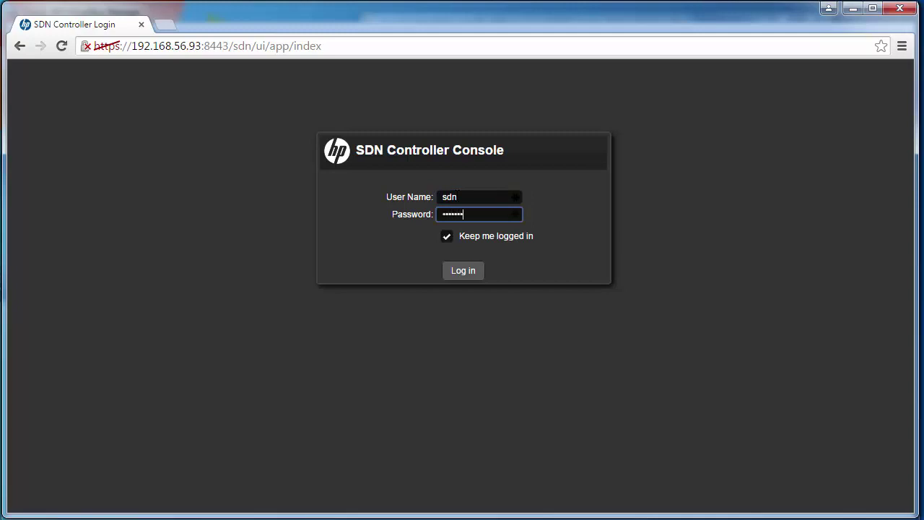
pyautogui.write('skyline')
pyautogui.press('Return')
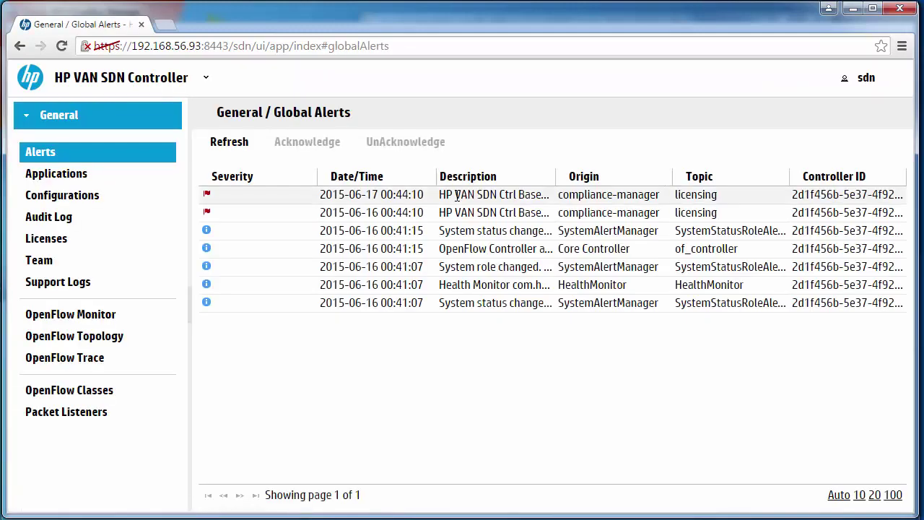
# - Check the sdn user menu, then view the Applications page and its empty purchased-apps list
pyautogui.click(864, 81)
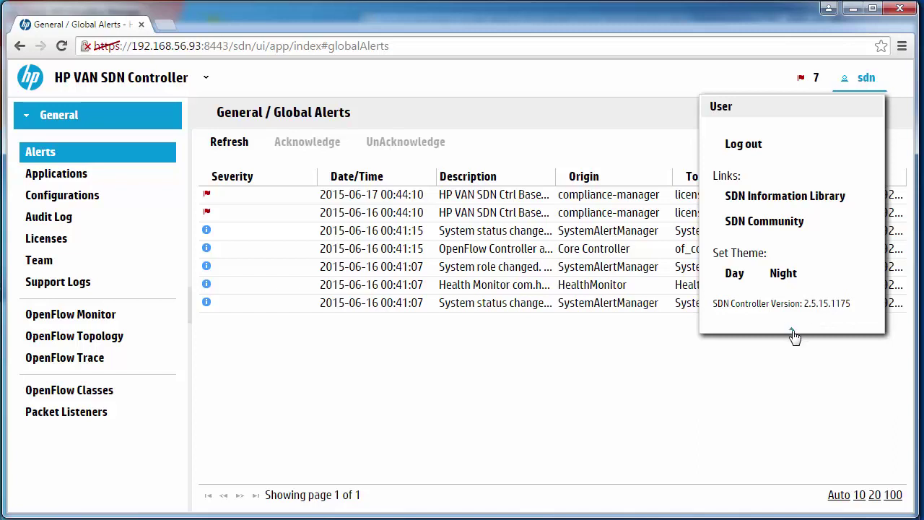
pyautogui.click(794, 337)
pyautogui.click(66, 181)
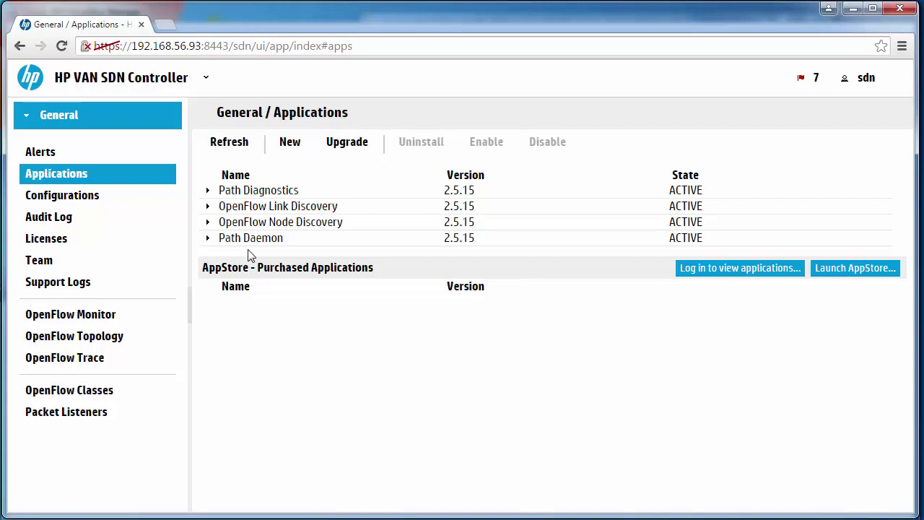
pyautogui.moveTo(257, 268); pyautogui.dragTo(369, 269)
pyautogui.click(329, 311)
# - Launch the SDN App Store and browse Apps Circle 1 HP, 2 Partner and 3 Community
pyautogui.click(837, 269)
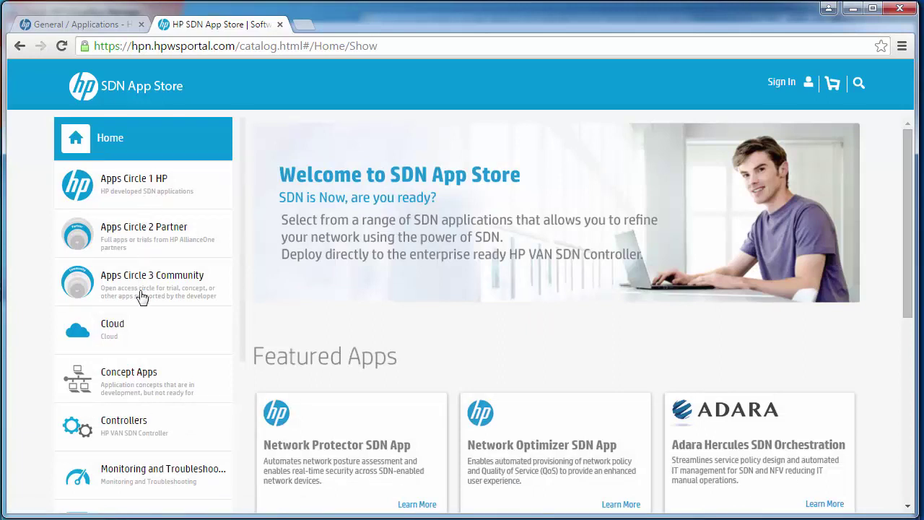
pyautogui.click(132, 191)
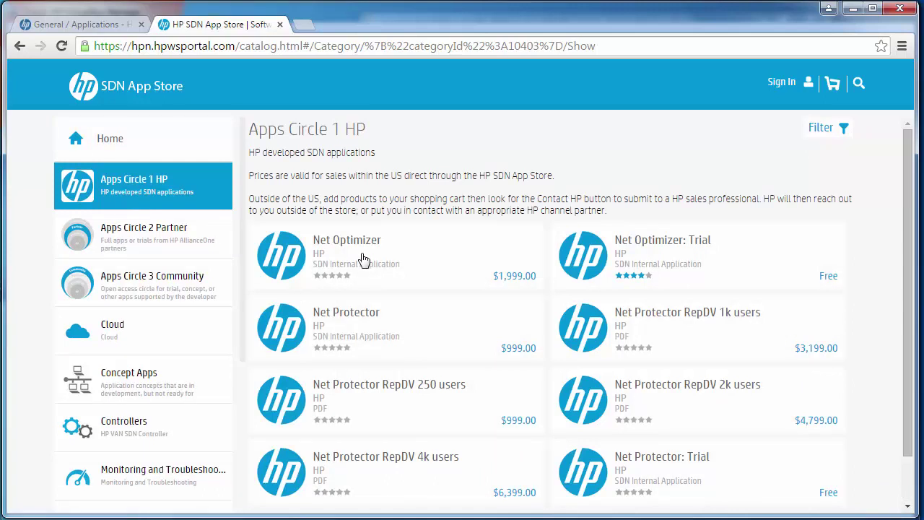
pyautogui.click(166, 240)
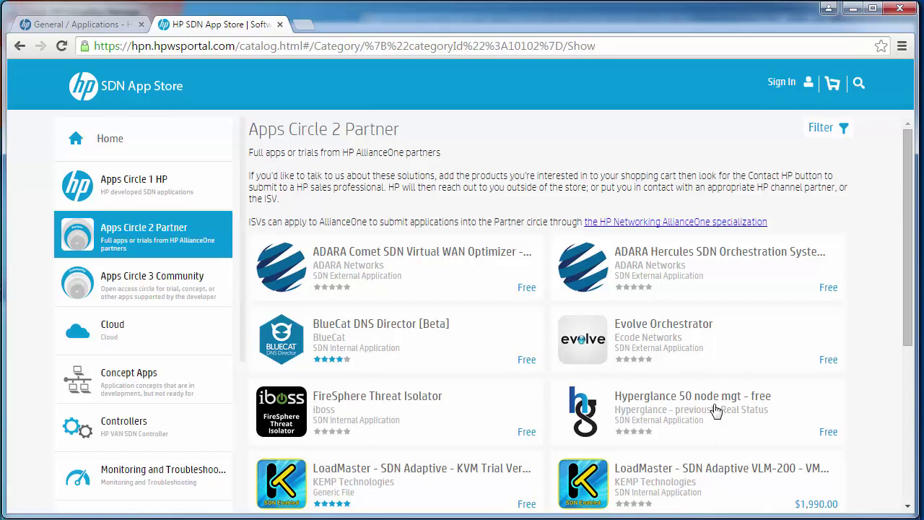
pyautogui.moveTo(910, 329); pyautogui.dragTo(910, 410)
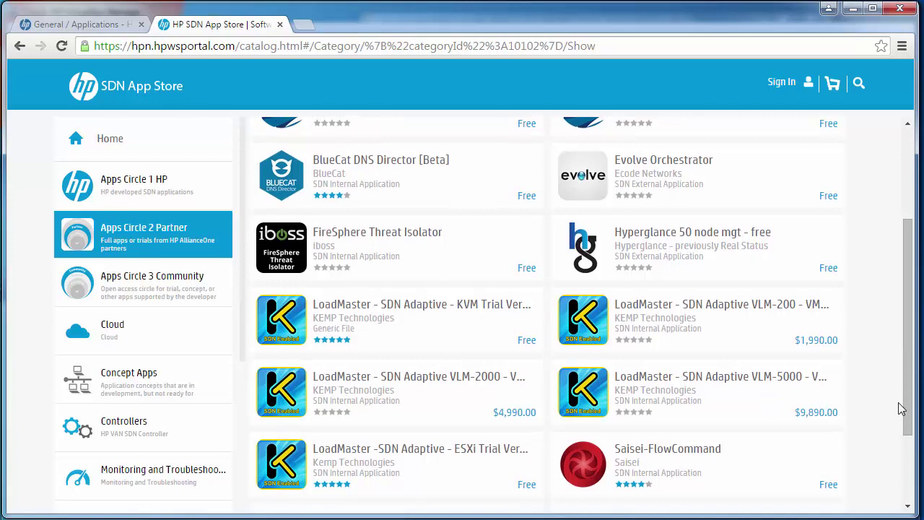
pyautogui.moveTo(908, 408); pyautogui.dragTo(908, 487)
pyautogui.click(137, 294)
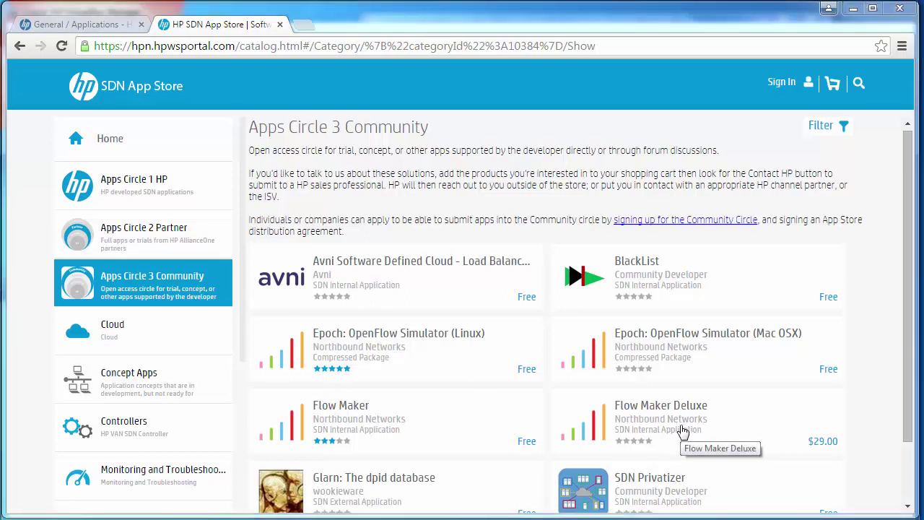
pyautogui.moveTo(913, 392); pyautogui.dragTo(913, 449)
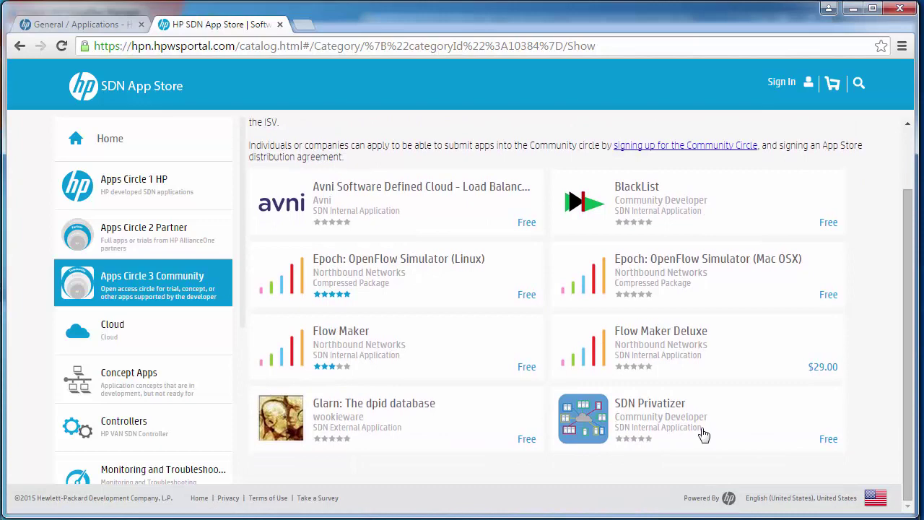
# - Return to the App Store and open Net Optimizer: Trial under Apps Circle 1 HP
pyautogui.click(94, 29)
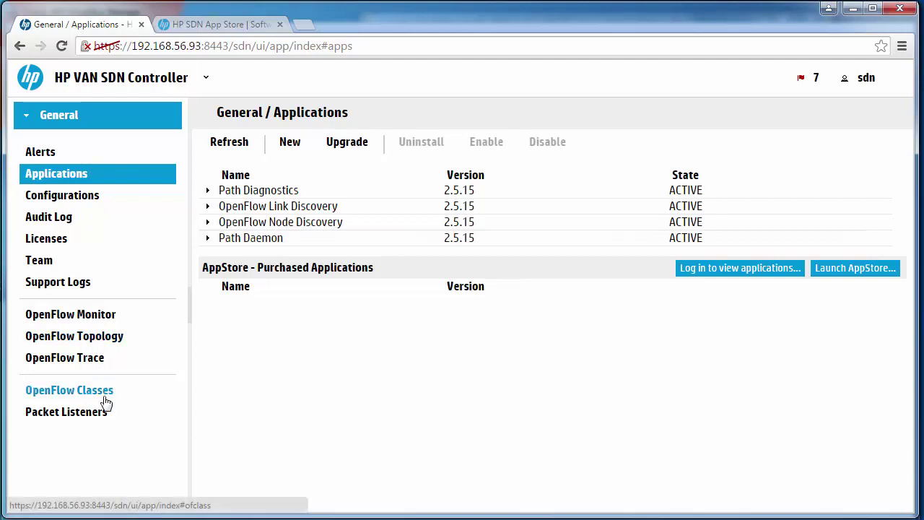
pyautogui.click(231, 26)
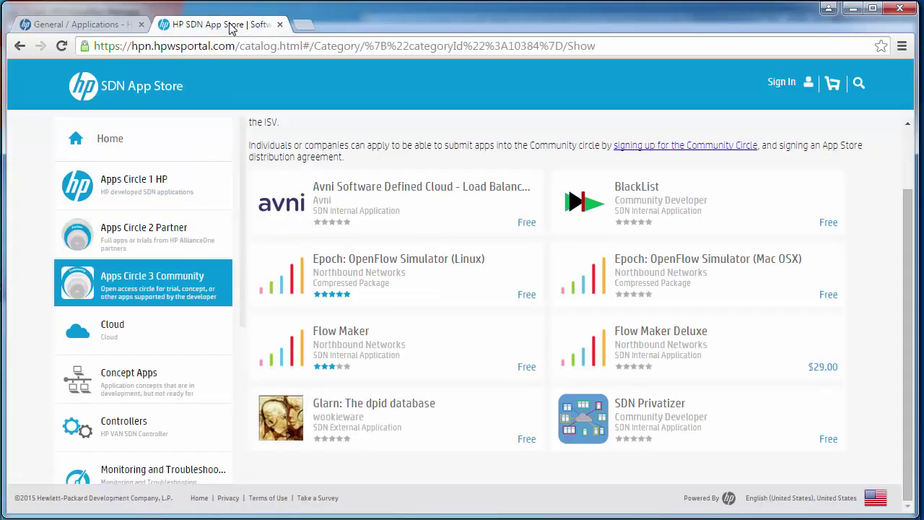
pyautogui.click(141, 186)
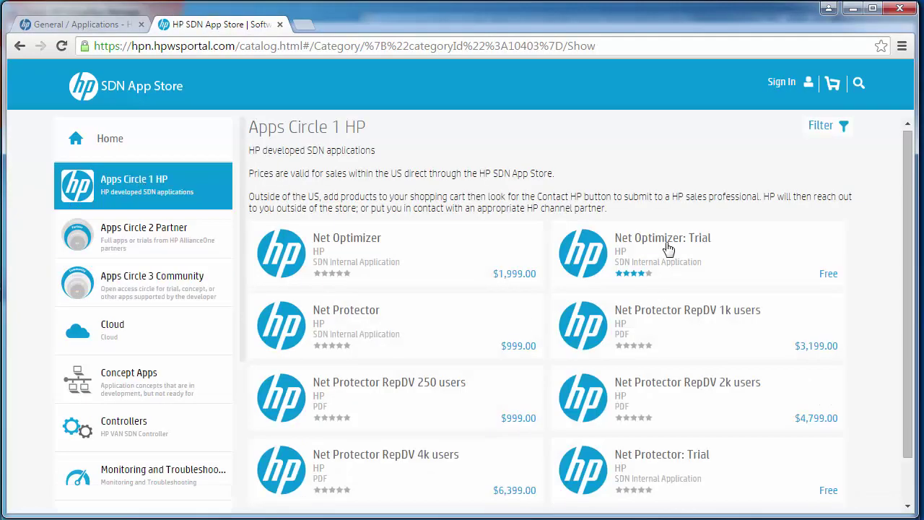
pyautogui.click(667, 248)
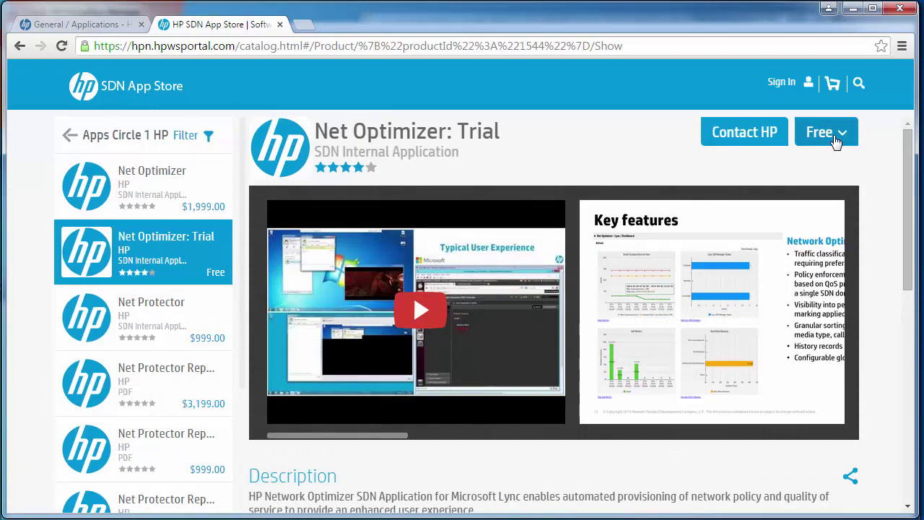
# - After checking the paid Net Optimizer page, request the free Net Optimizer: Trial download
pyautogui.click(127, 180)
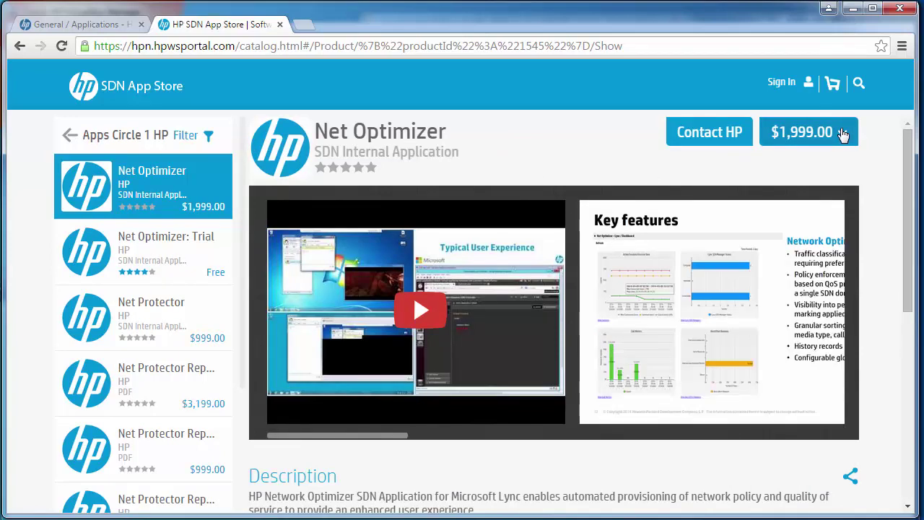
pyautogui.click(159, 249)
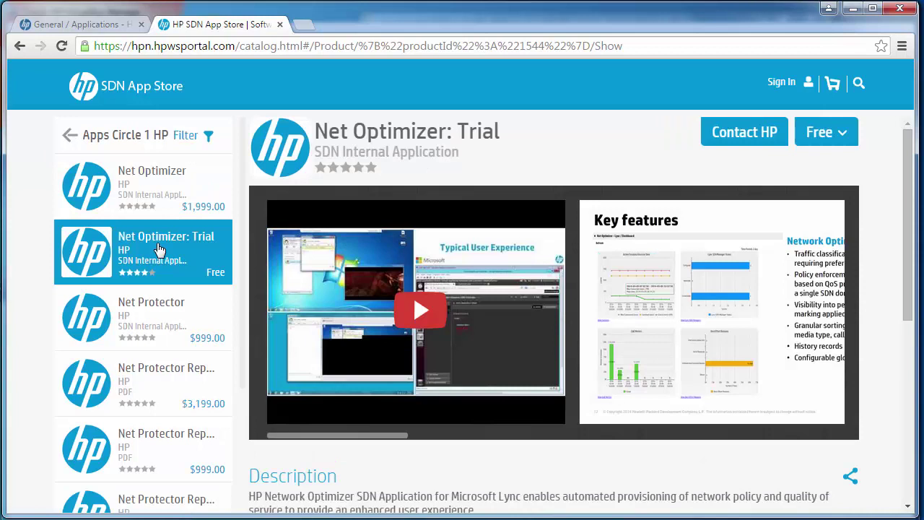
pyautogui.click(819, 133)
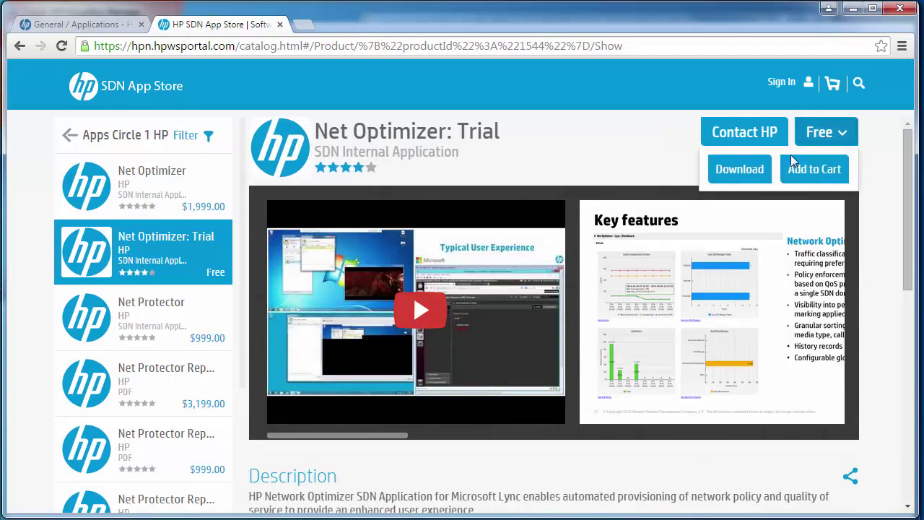
pyautogui.click(728, 171)
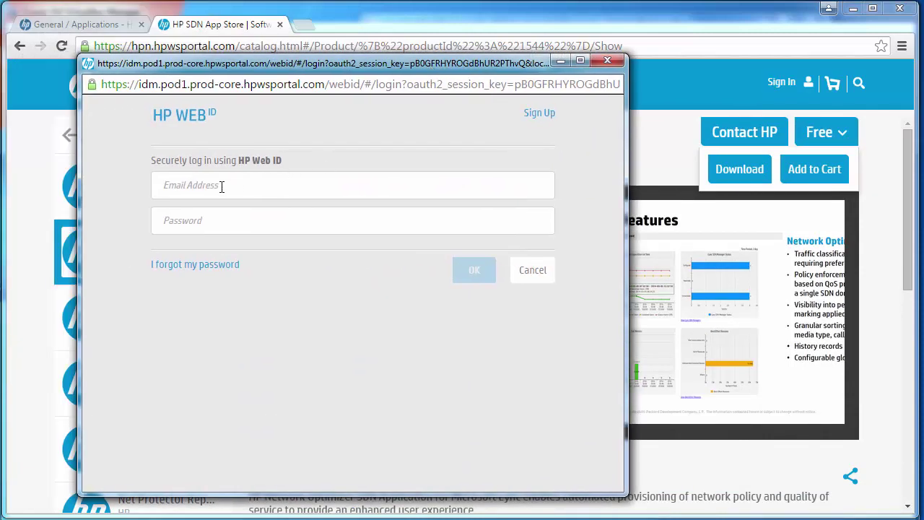
# - Sign in with the HP Web ID e-mail and password, and download the Net Optimizer trial zip
pyautogui.click(221, 186)
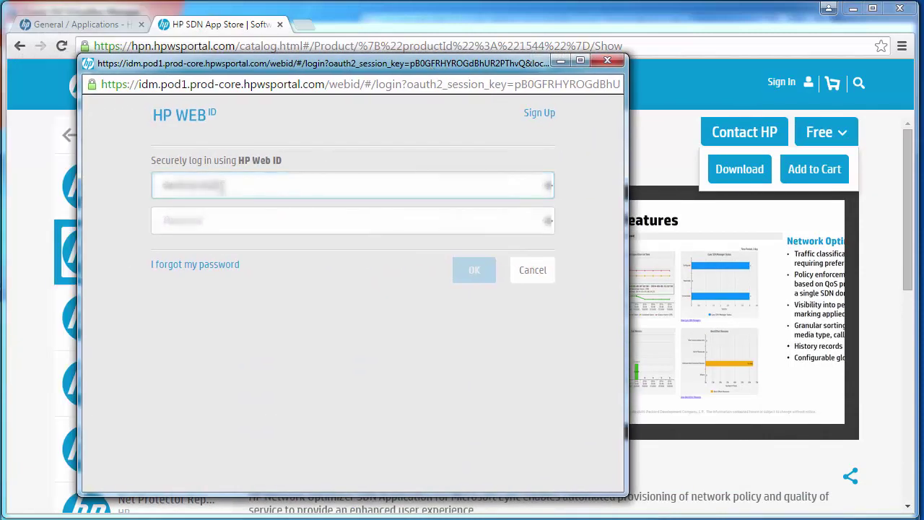
pyautogui.write('@hp.com')
pyautogui.press('Tab')
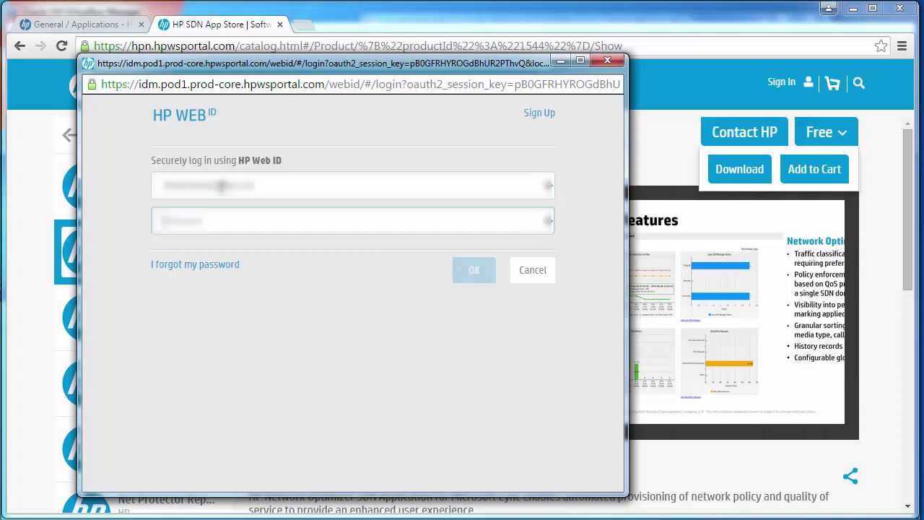
pyautogui.write('*')
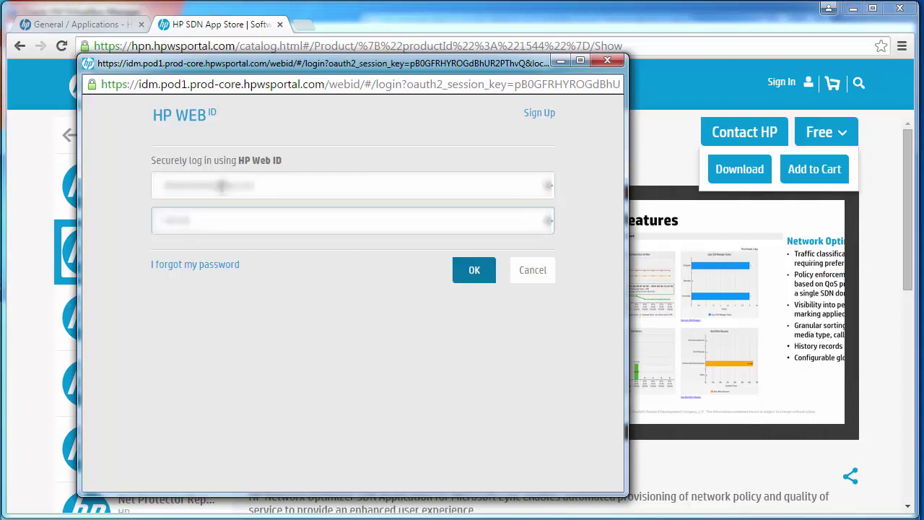
pyautogui.click(472, 269)
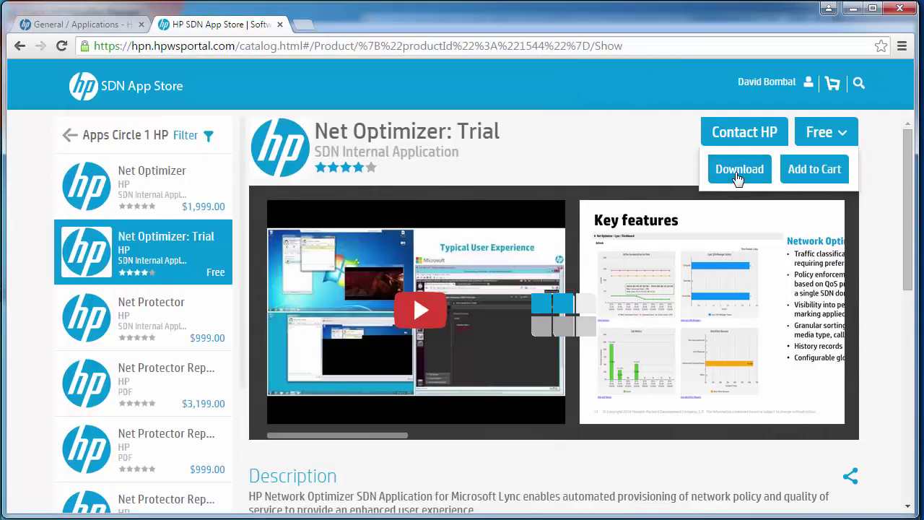
pyautogui.click(737, 170)
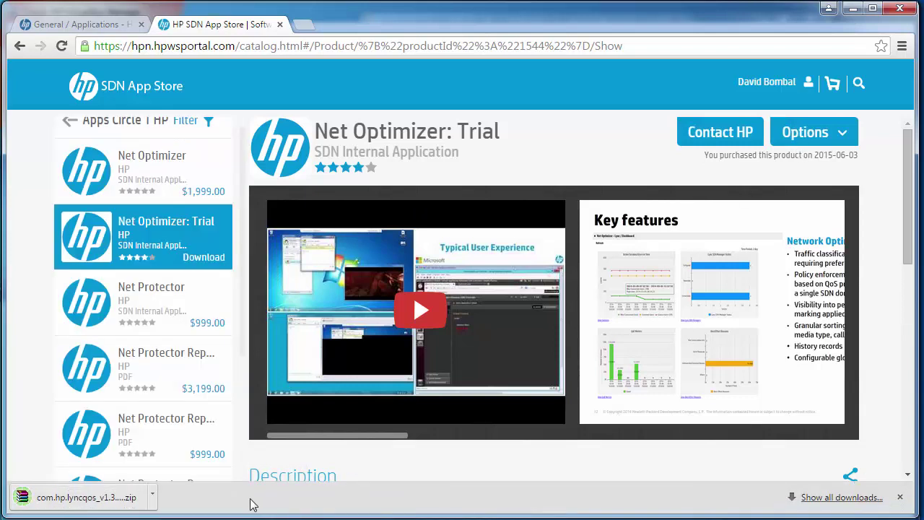
pyautogui.click(85, 498)
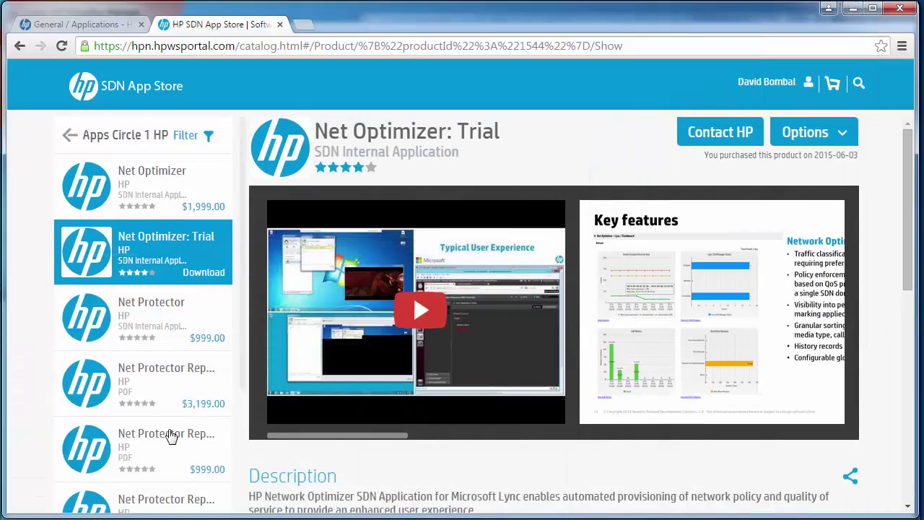
# - Download the Net Protector: Trial application from its product page
pyautogui.scroll(-3, 170, 436)
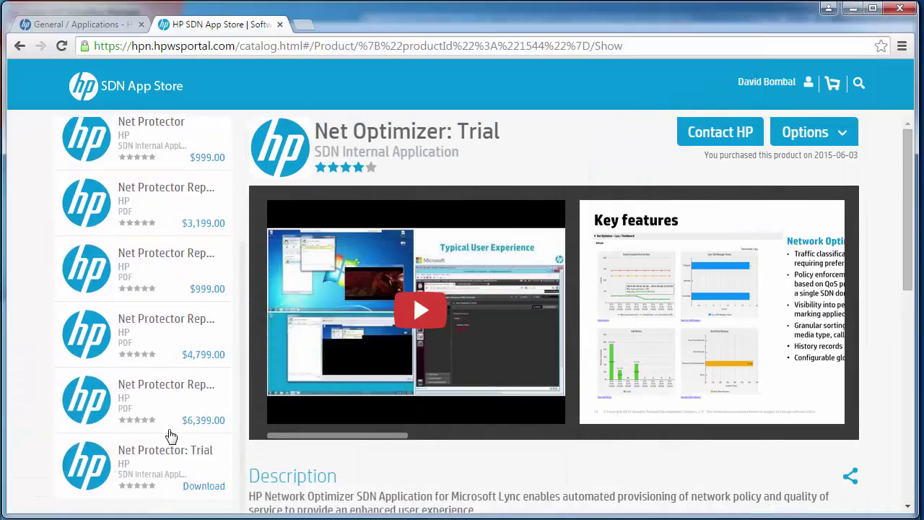
pyautogui.click(175, 455)
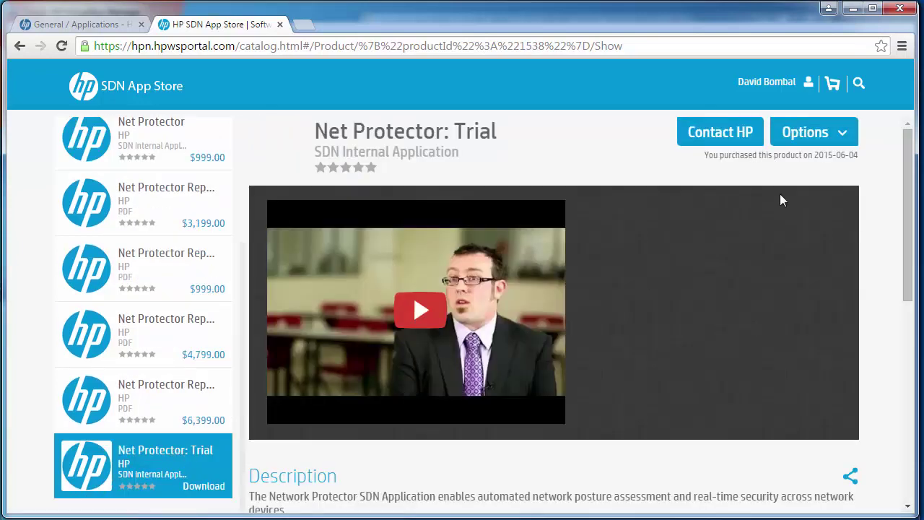
pyautogui.click(815, 132)
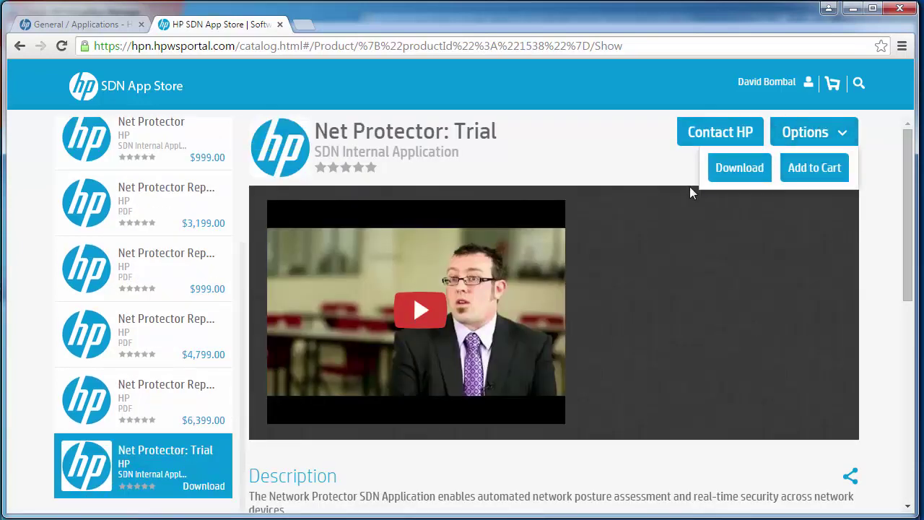
pyautogui.click(726, 170)
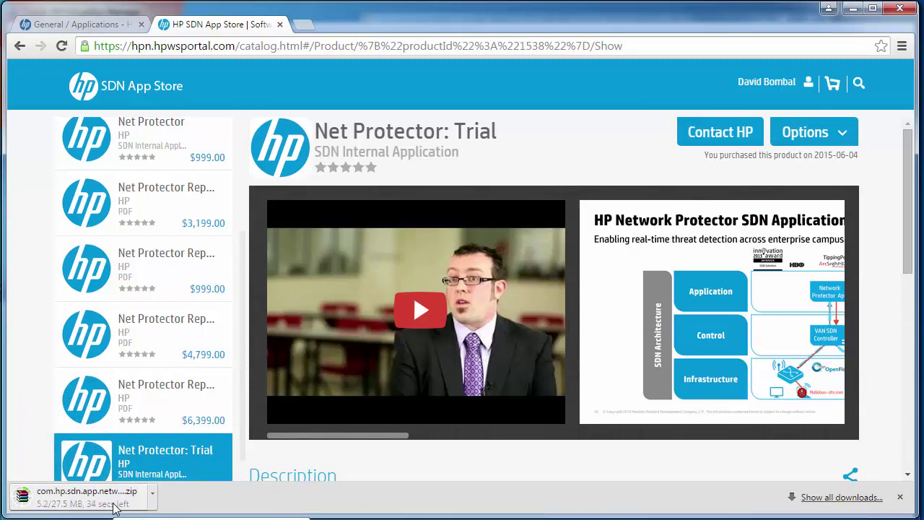
# - On the controller's Applications page, sign in to the App Store with the HP Web ID e-mail and password
pyautogui.click(100, 31)
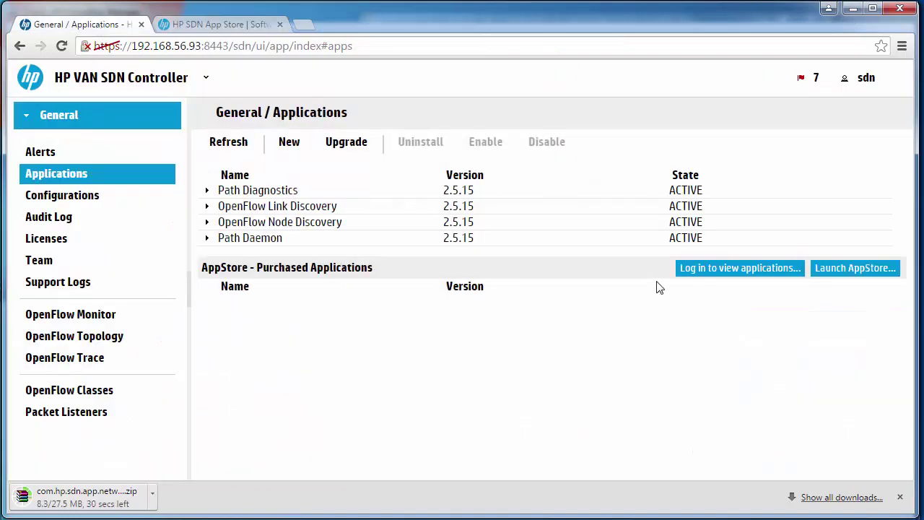
pyautogui.click(732, 275)
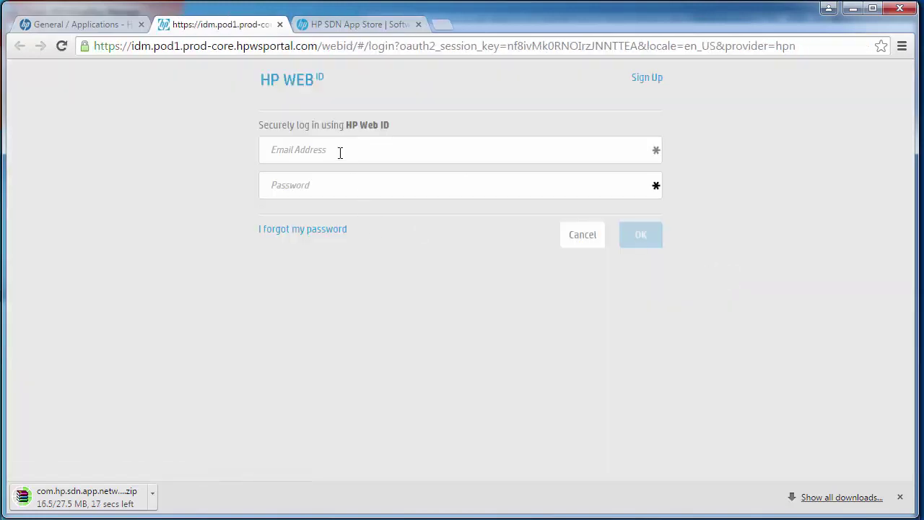
pyautogui.click(340, 152)
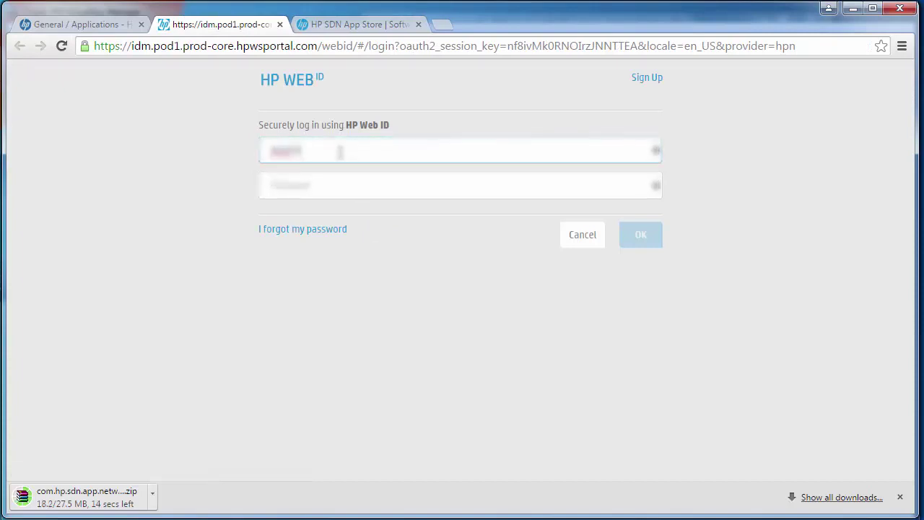
pyautogui.press('Tab')
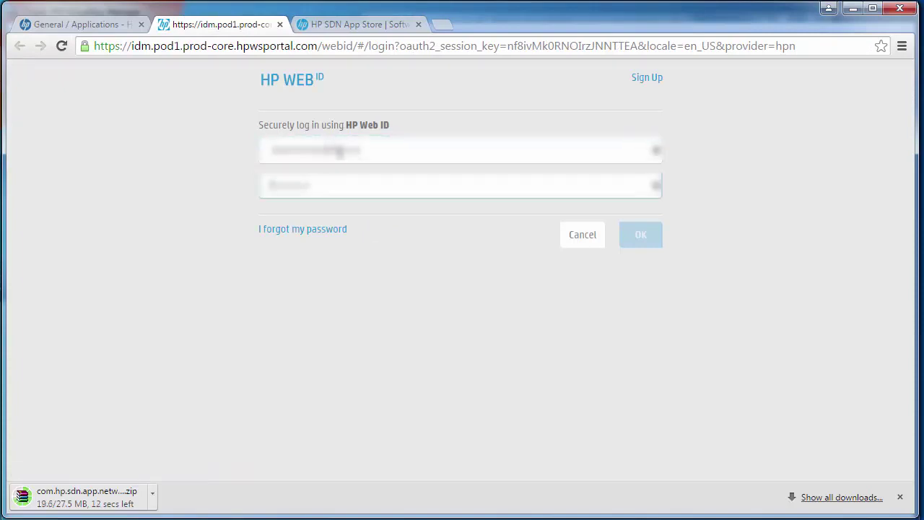
pyautogui.write('••••••')
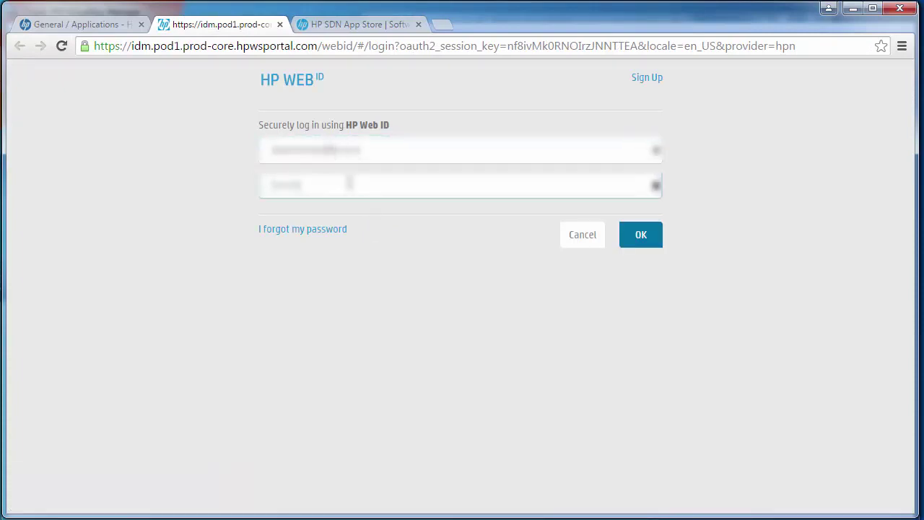
pyautogui.click(640, 236)
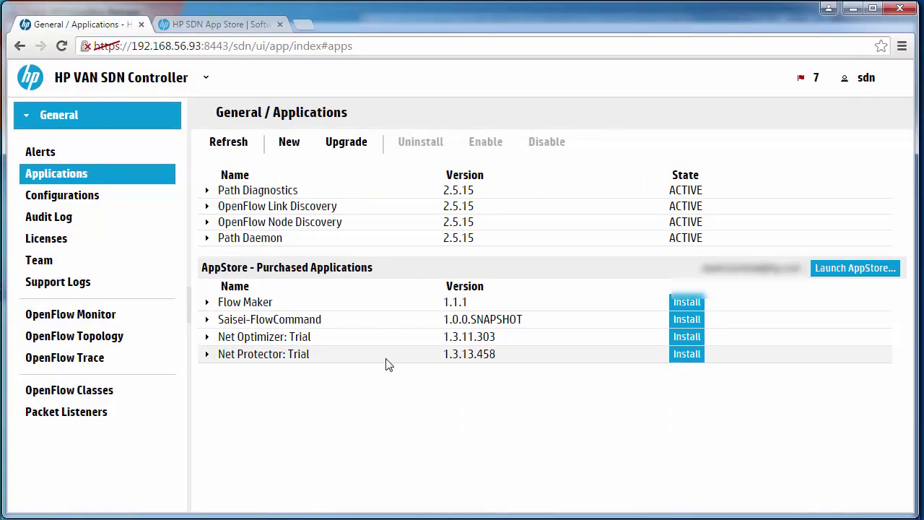
# - Install the purchased Net Optimizer: Trial and deploy it from the New Application dialog
pyautogui.click(680, 340)
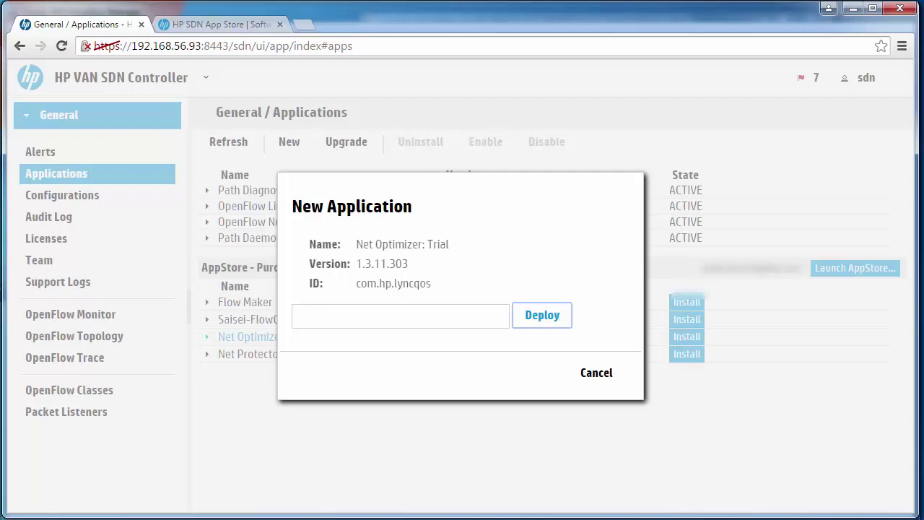
pyautogui.hotkey('alt', 'Tab')
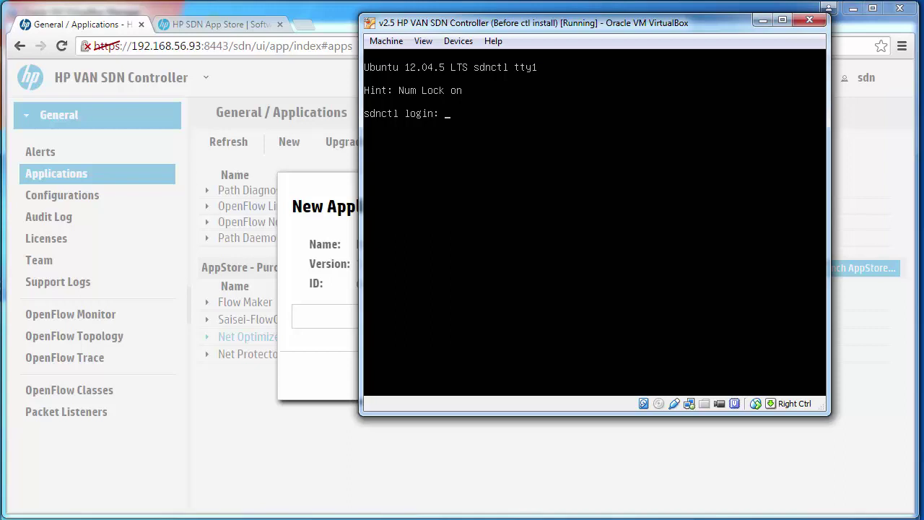
pyautogui.click(473, 488)
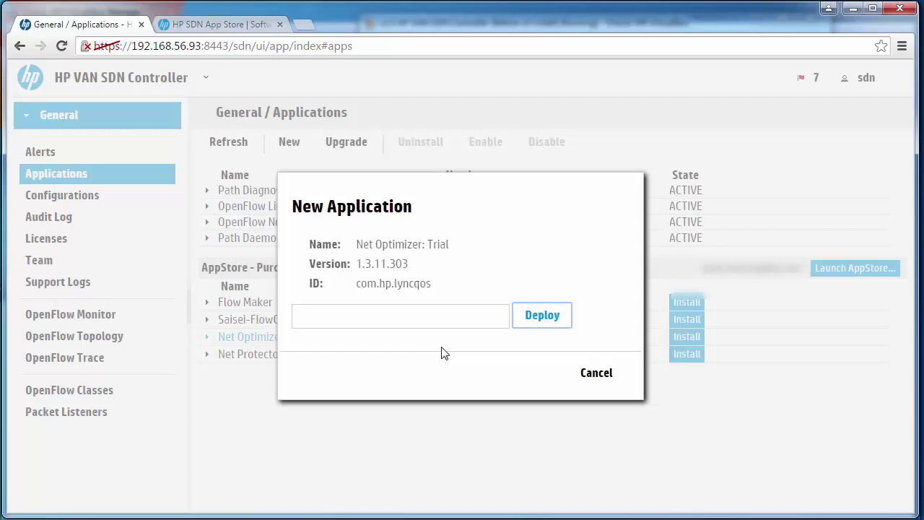
pyautogui.click(533, 313)
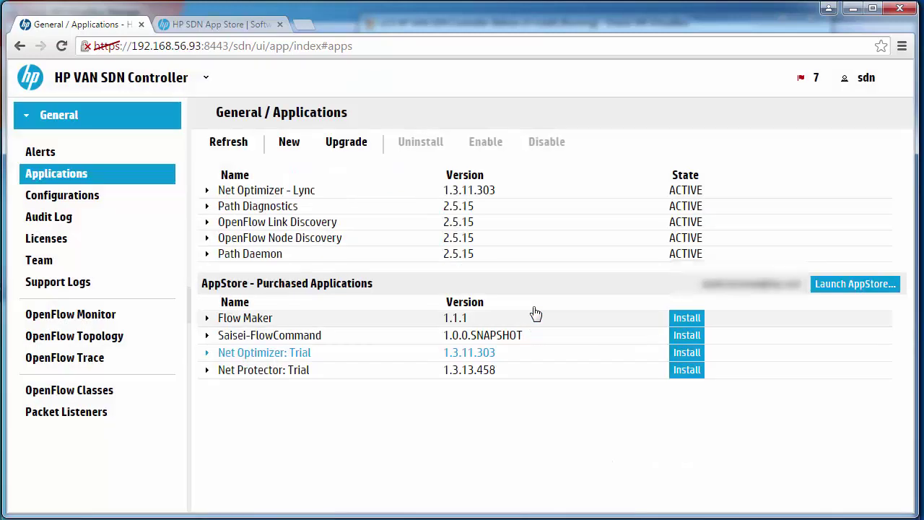
# - Select the Net Optimizer - Lync row, reload the page and expand its new sidebar section
pyautogui.click(382, 195)
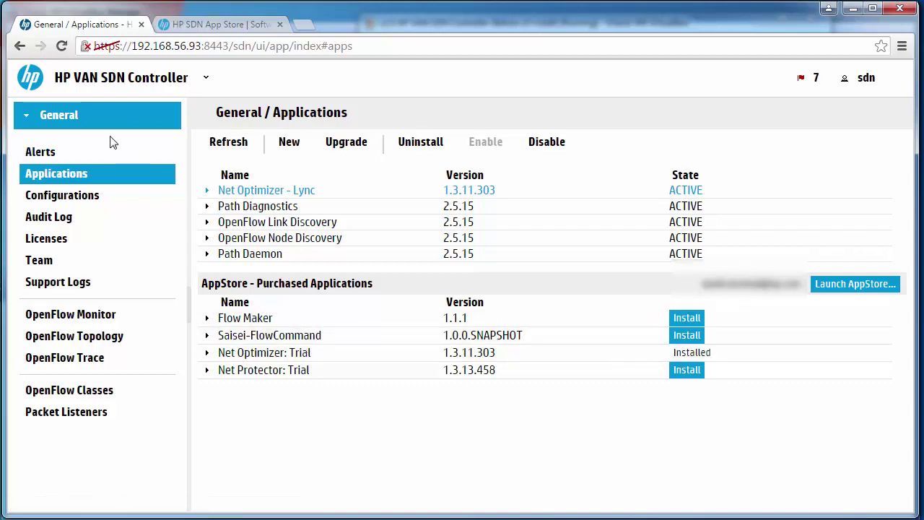
pyautogui.click(62, 45)
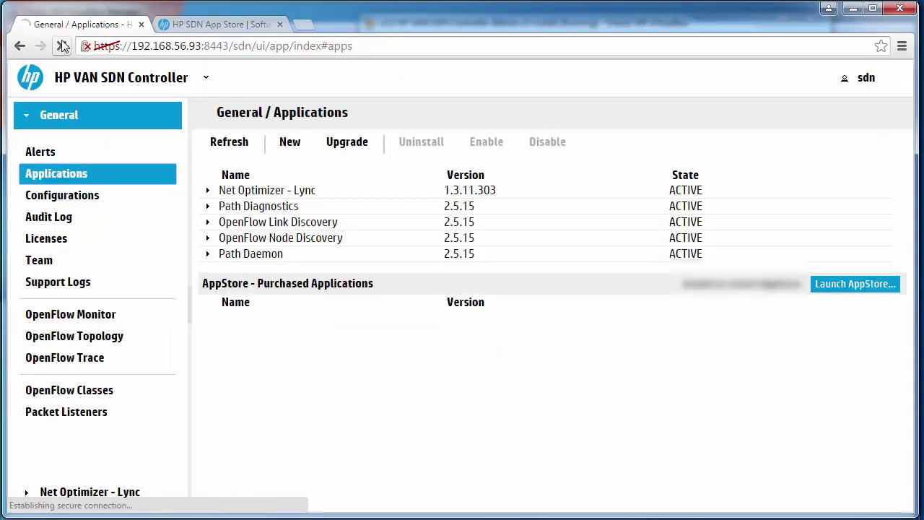
pyautogui.click(116, 493)
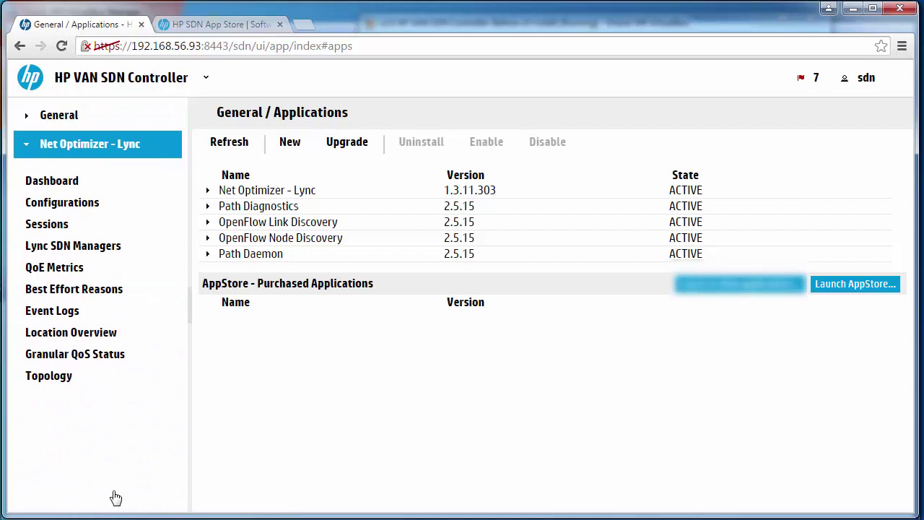
# - Review the Net Optimizer - Lync dashboard charts, then expand Global QoS Setting under Configurations
pyautogui.click(63, 188)
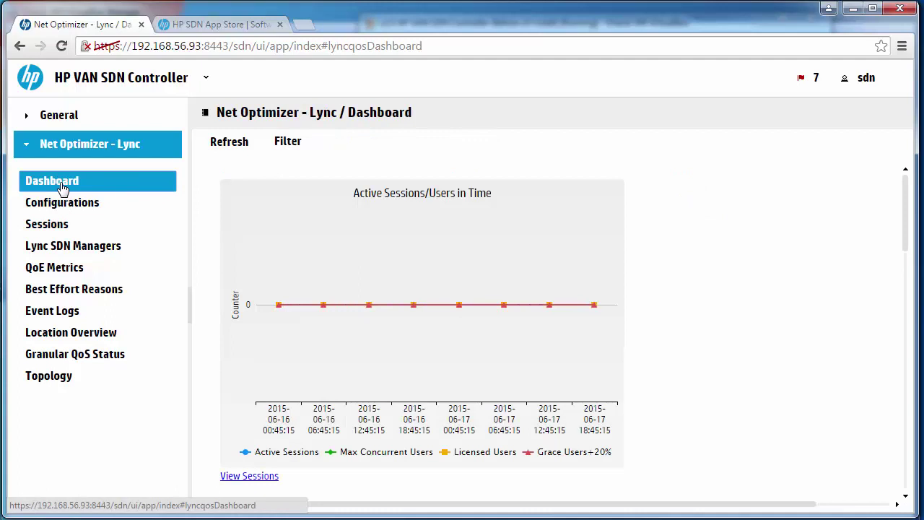
pyautogui.moveTo(907, 209); pyautogui.dragTo(908, 459)
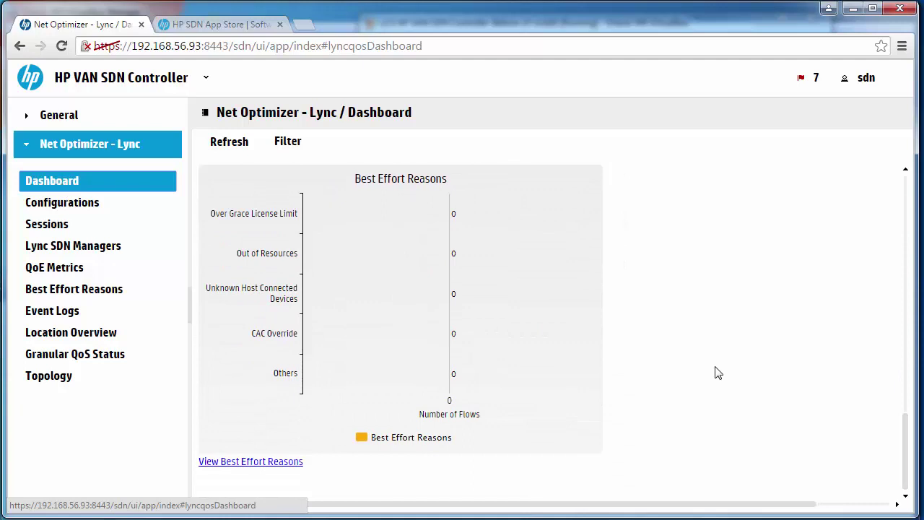
pyautogui.click(77, 209)
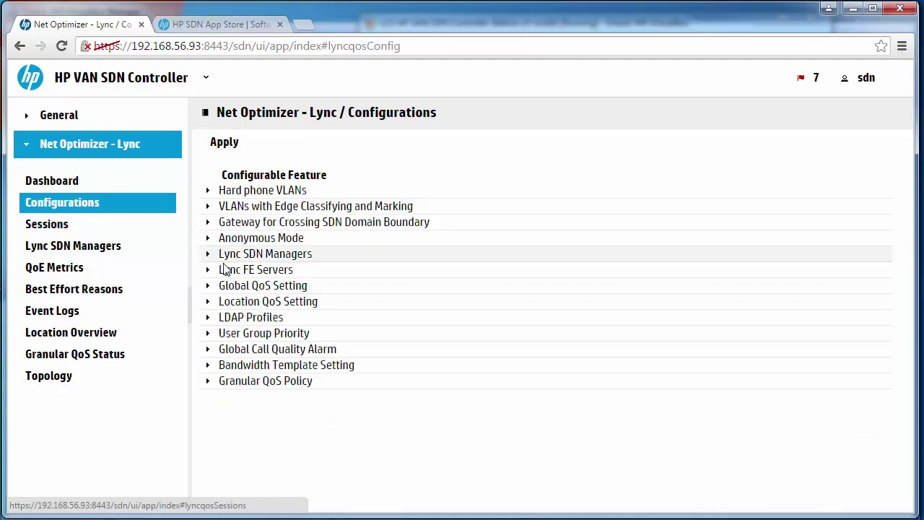
pyautogui.click(210, 288)
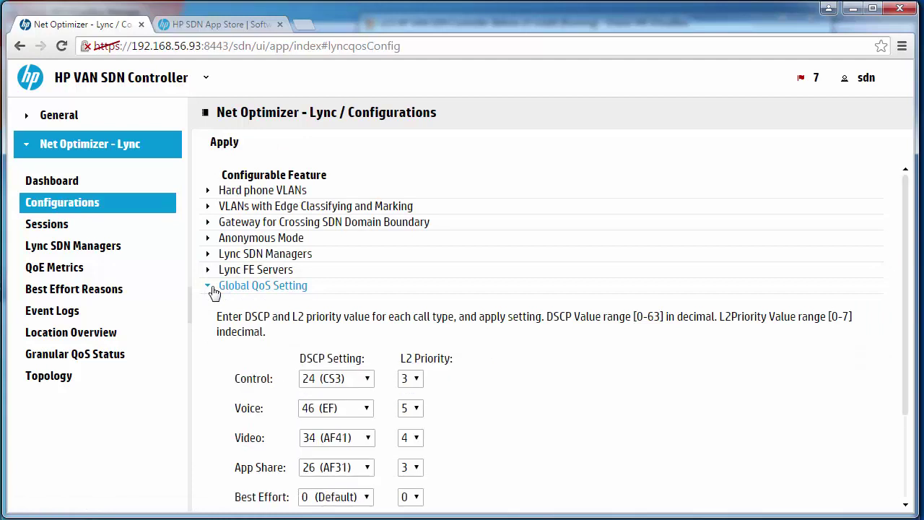
pyautogui.scroll(-3, 285, 273)
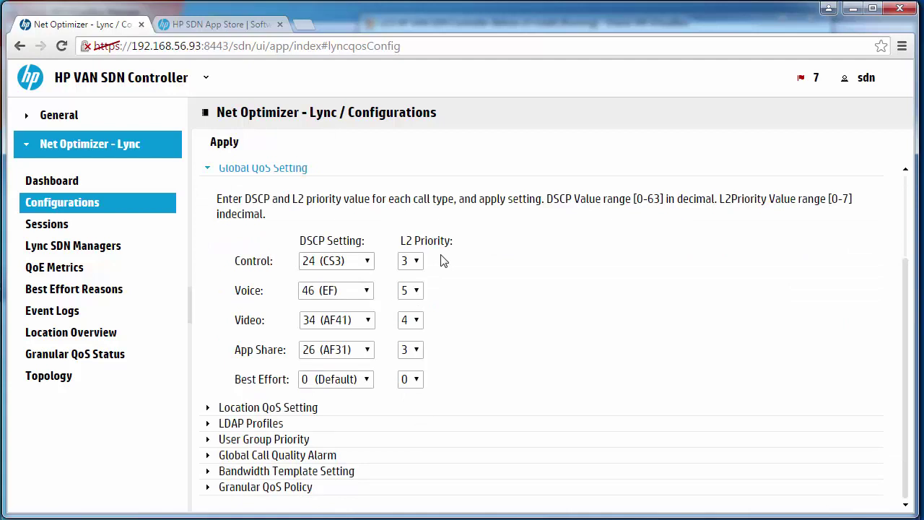
# - Visit General > Applications and Net Optimizer - Lync > Sessions, then return to General > Applications
pyautogui.click(52, 116)
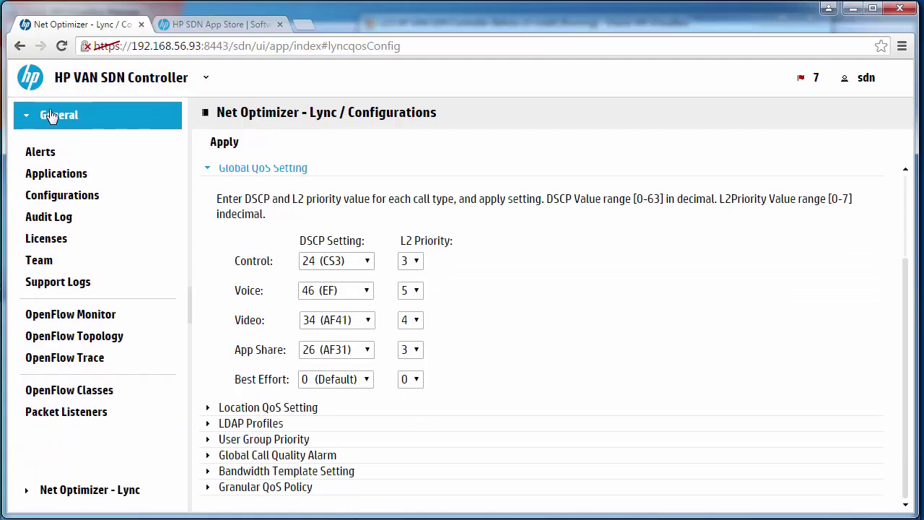
pyautogui.click(61, 177)
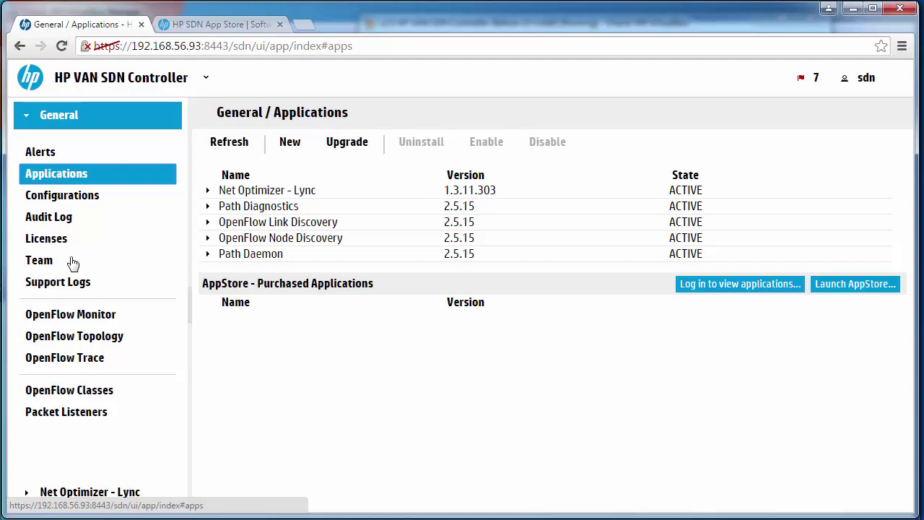
pyautogui.click(98, 491)
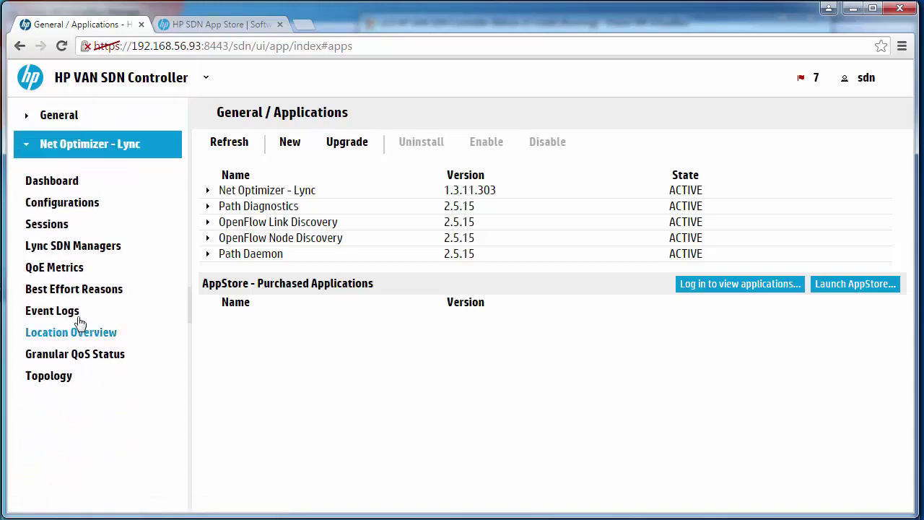
pyautogui.click(63, 227)
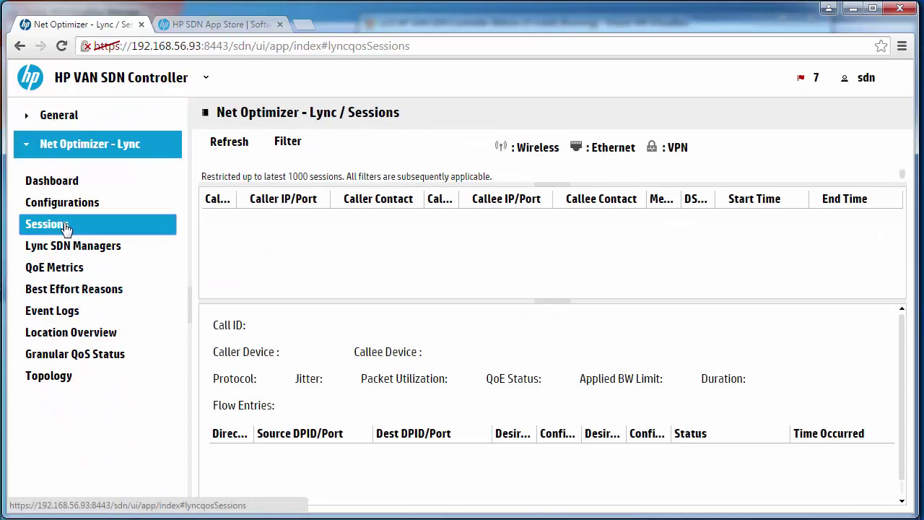
pyautogui.click(64, 120)
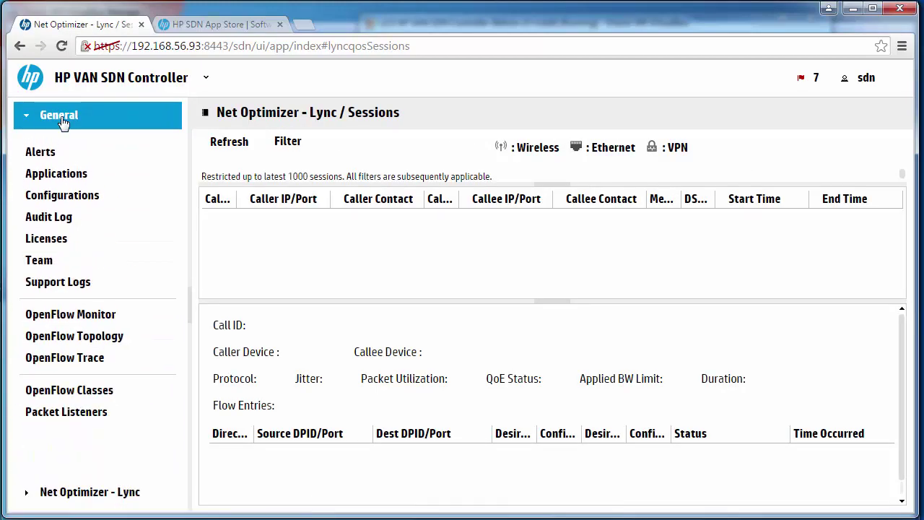
pyautogui.click(32, 174)
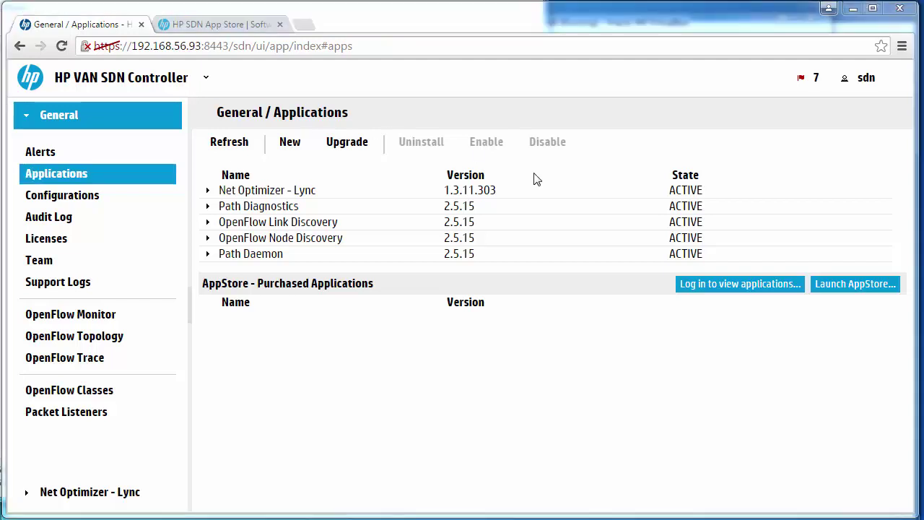
# - Browse the SDN App Store to the Apps Circle 3 Community listing, then return to the controller tab
pyautogui.click(192, 25)
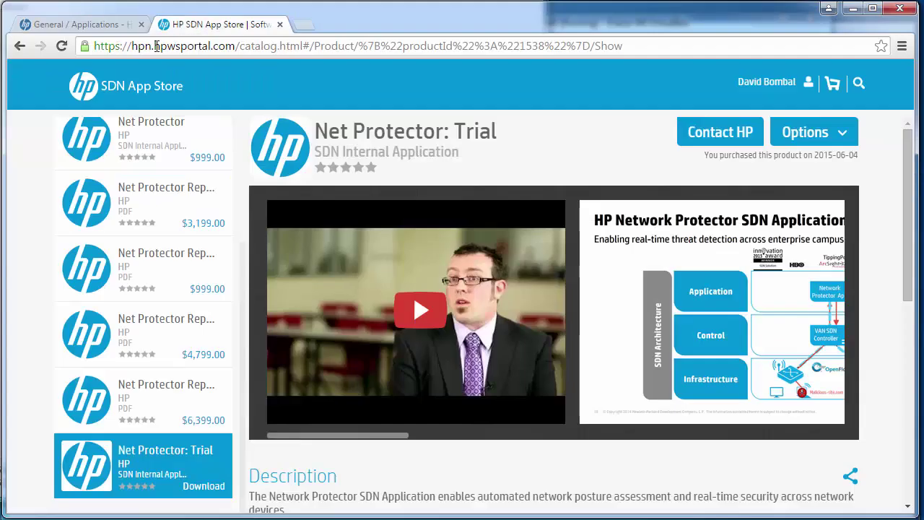
pyautogui.click(91, 94)
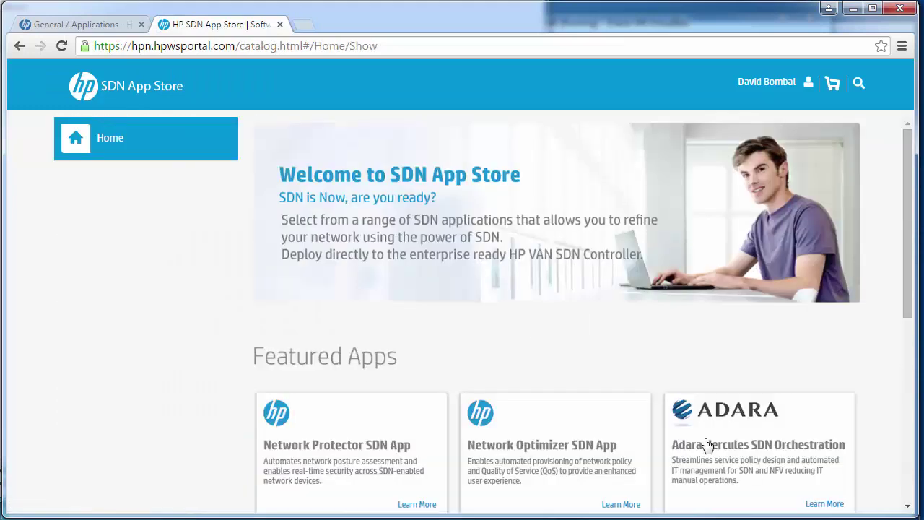
pyautogui.click(175, 281)
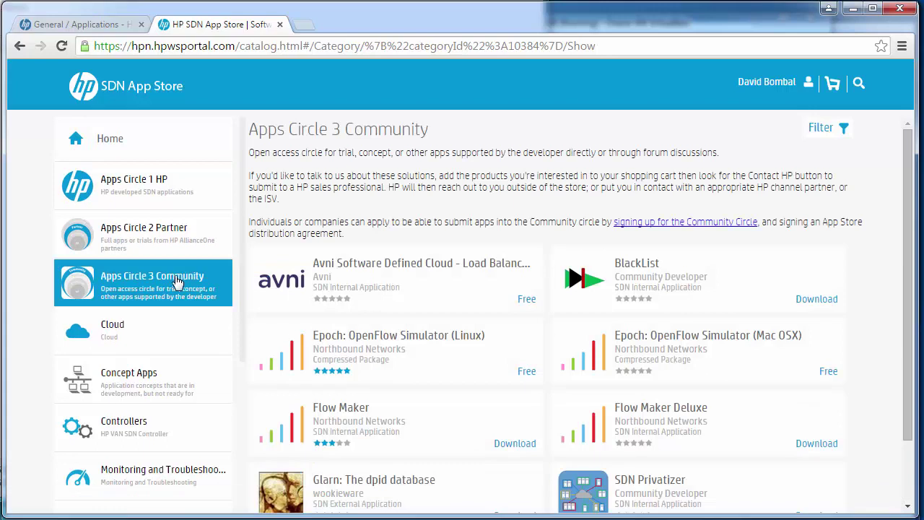
pyautogui.moveTo(908, 371); pyautogui.dragTo(911, 415)
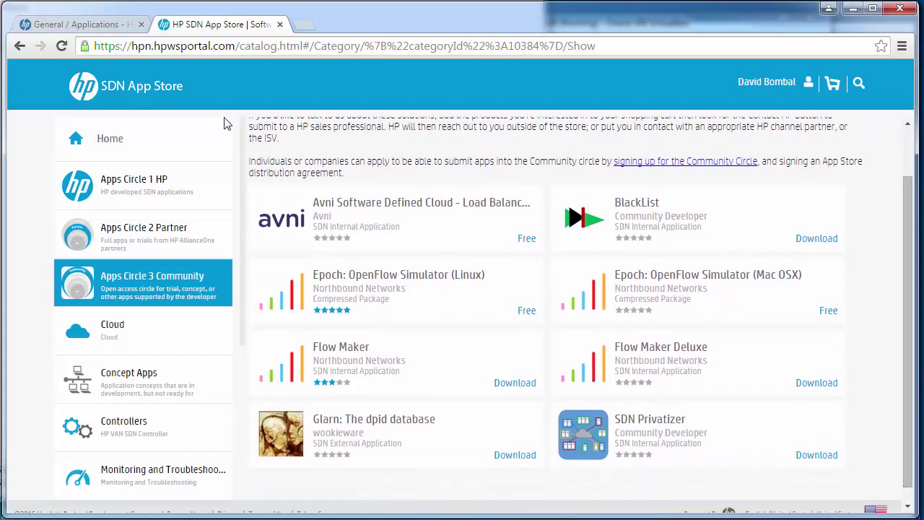
pyautogui.click(101, 26)
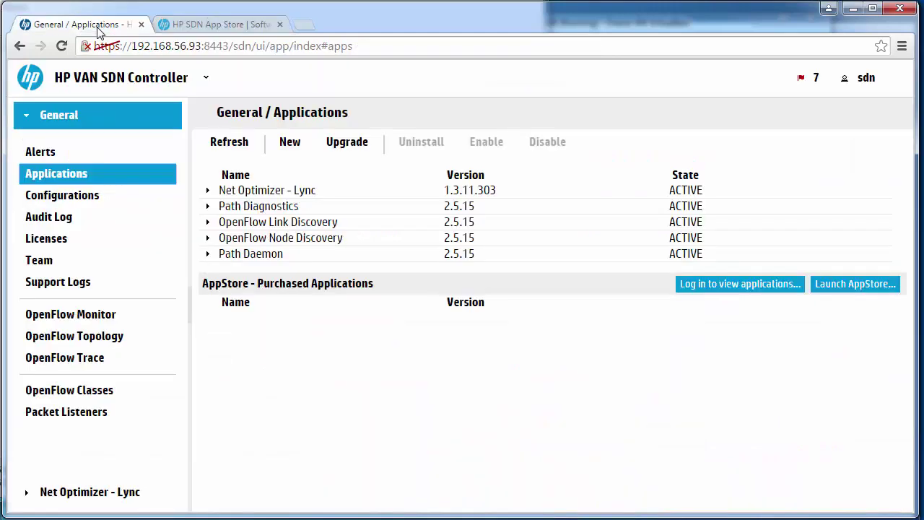
# - Sign in with the HP Web ID e-mail and password to list purchased apps like Flow Maker 1.1.1
pyautogui.click(739, 290)
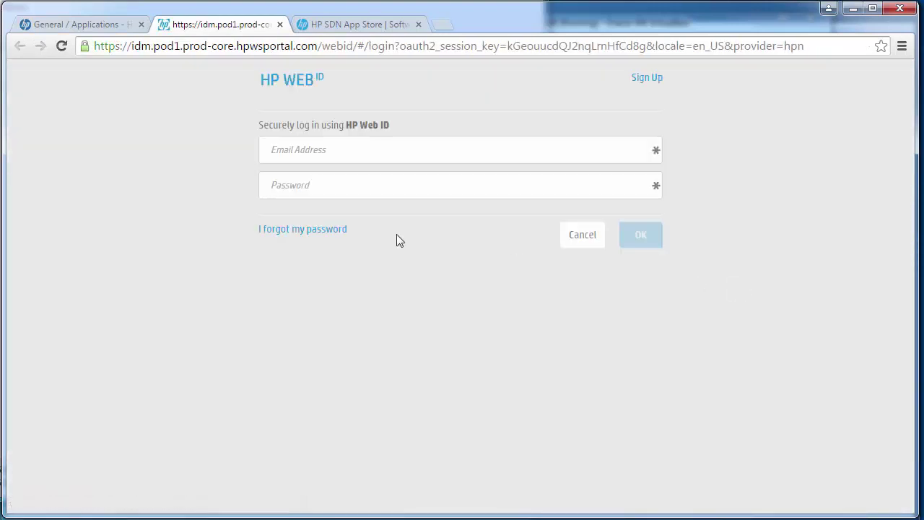
pyautogui.click(346, 150)
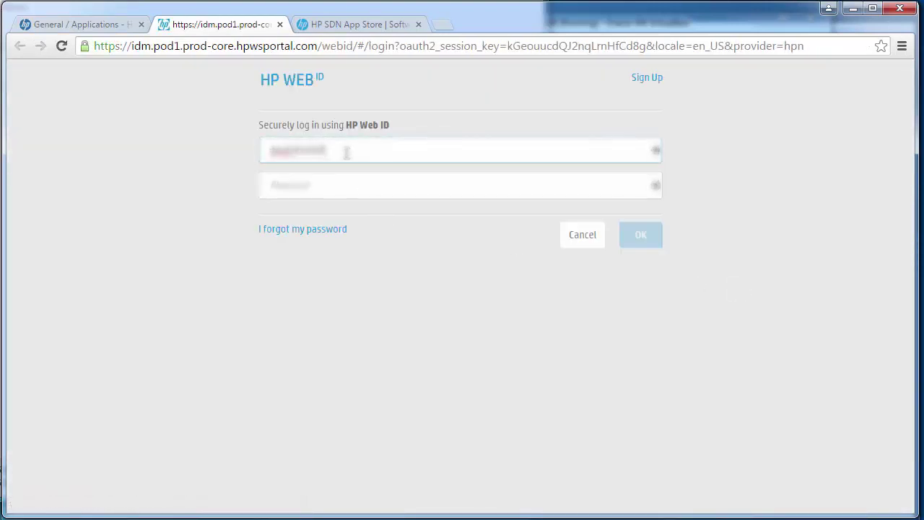
pyautogui.press('Tab')
pyautogui.write('p')
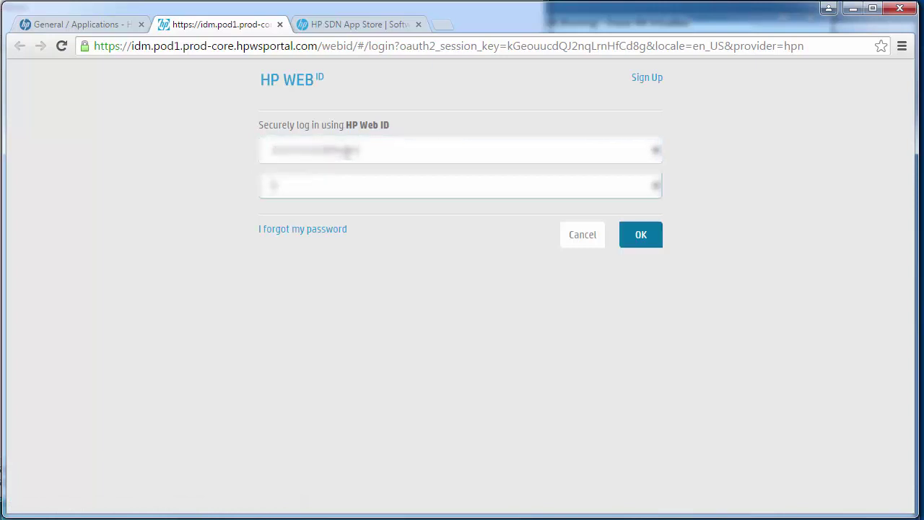
pyautogui.write('*****')
pyautogui.press('Return')
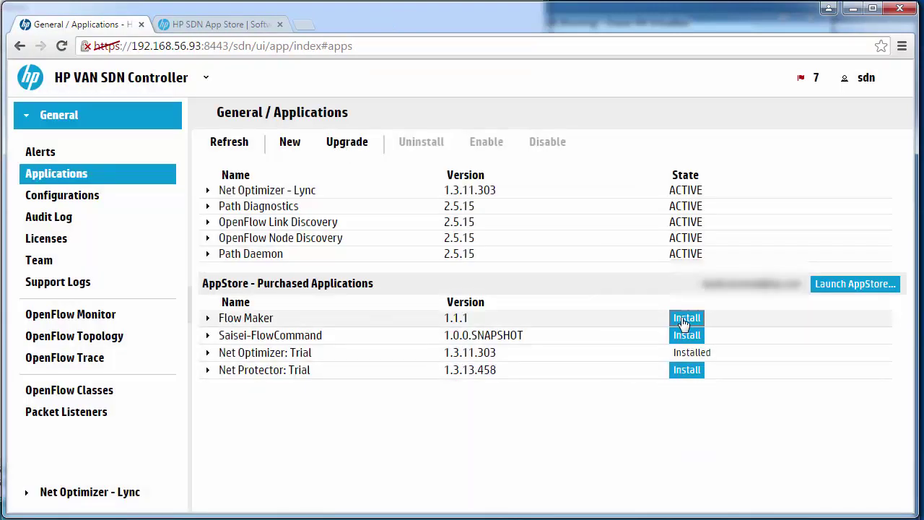
# - Try to install the purchased Flow Maker 1.1.1 app from the Applications page
pyautogui.click(685, 319)
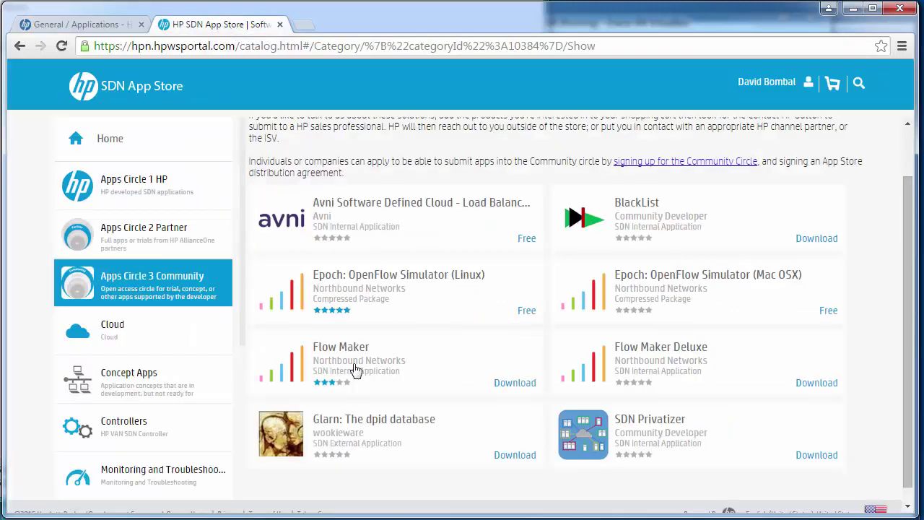
pyautogui.click(79, 24)
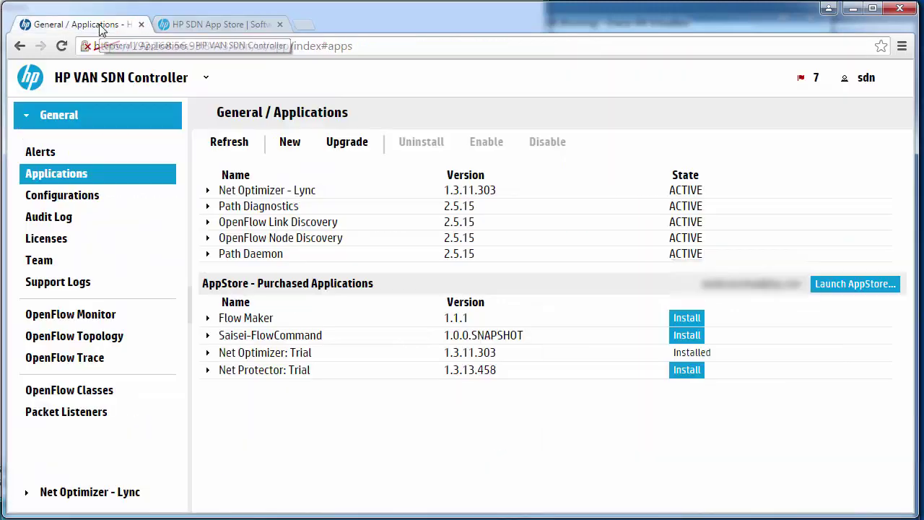
pyautogui.click(685, 319)
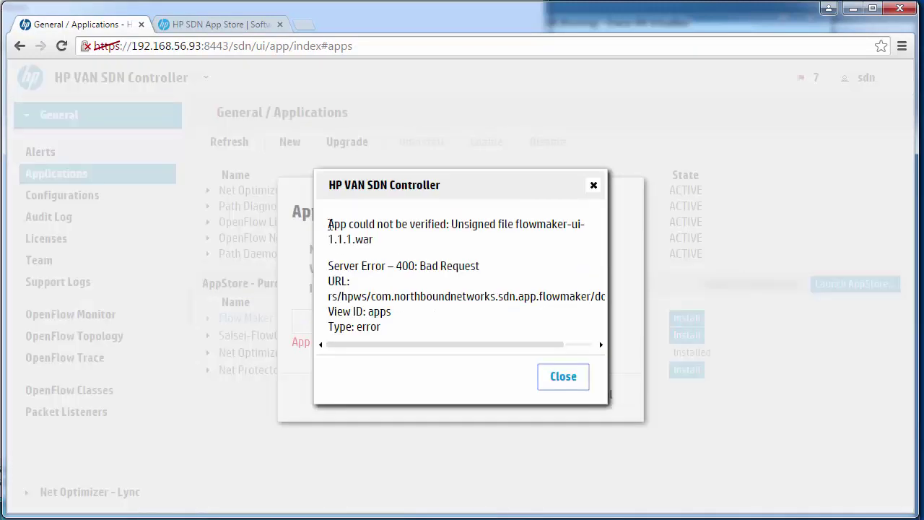
# - Read the unsigned flowmaker-ui-1.1.1.war error, then close it and cancel the failed download
pyautogui.moveTo(328, 224); pyautogui.dragTo(374, 239)
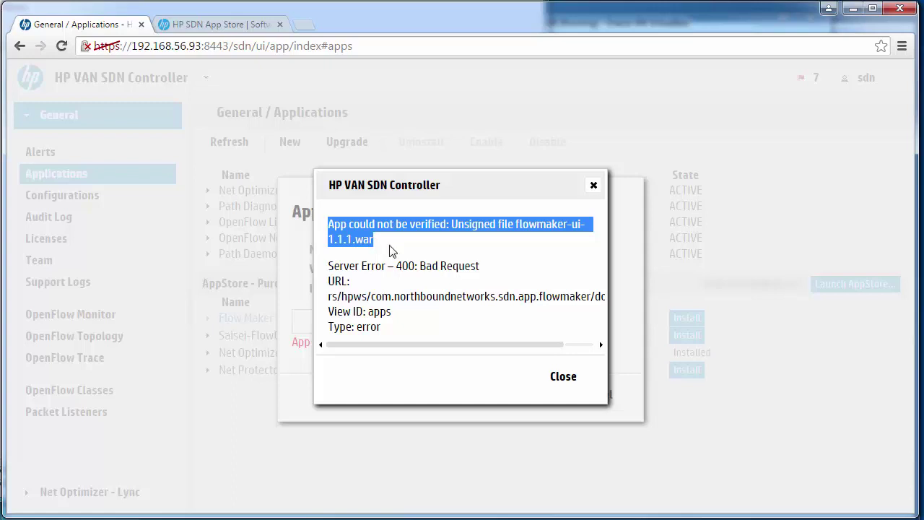
pyautogui.click(389, 250)
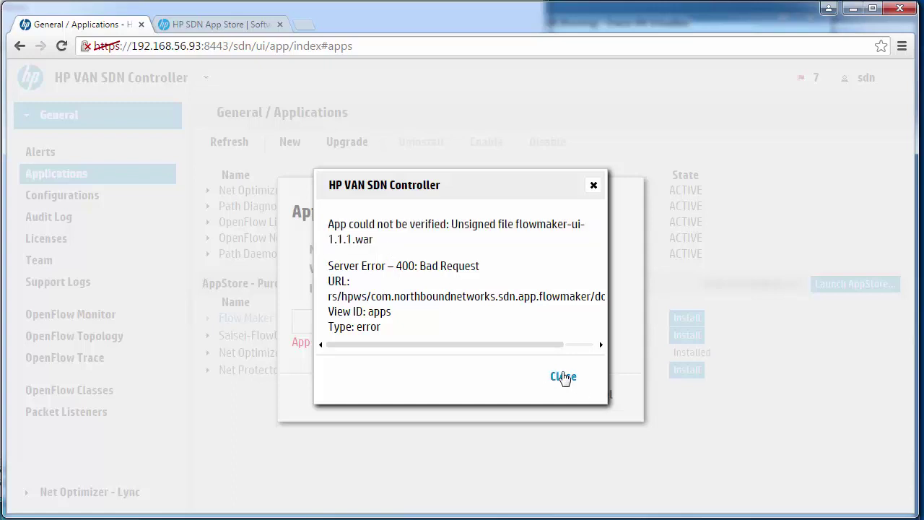
pyautogui.click(560, 376)
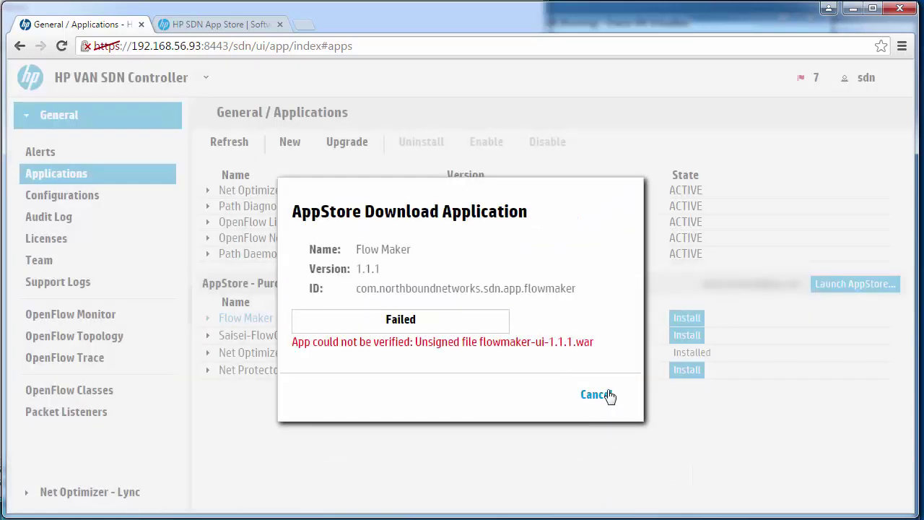
pyautogui.click(596, 394)
# - In the administrator guide, close the search panel and jump to page 90
pyautogui.hotkey('alt', 'Tab')
pyautogui.moveTo(155, 446); pyautogui.dragTo(277, 451)
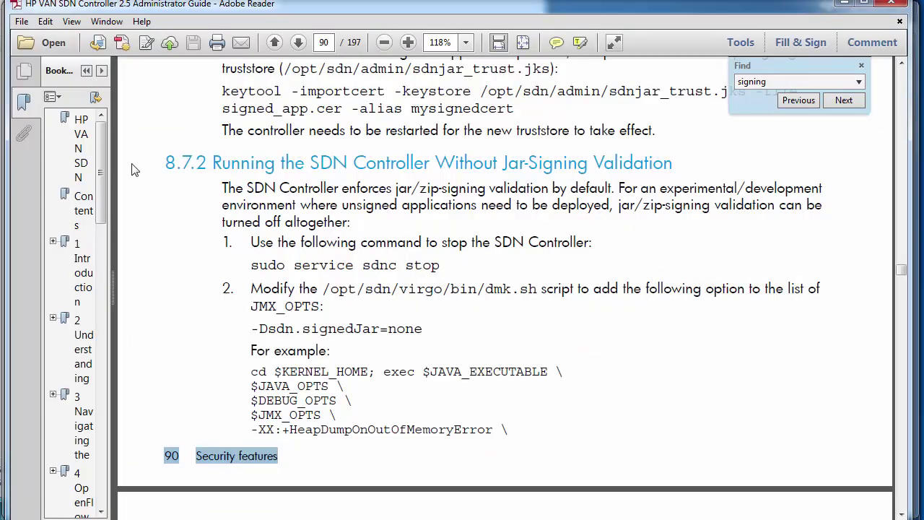
pyautogui.click(78, 146)
pyautogui.click(861, 66)
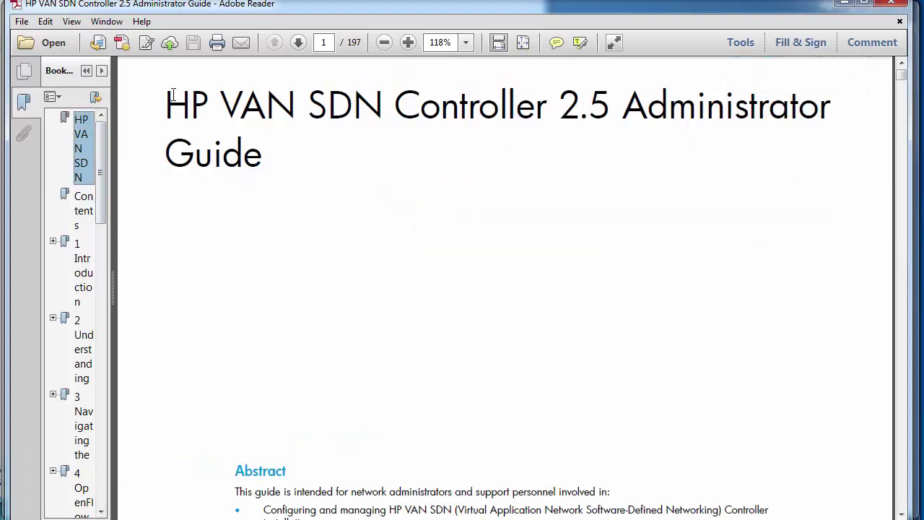
pyautogui.moveTo(164, 105); pyautogui.dragTo(297, 153)
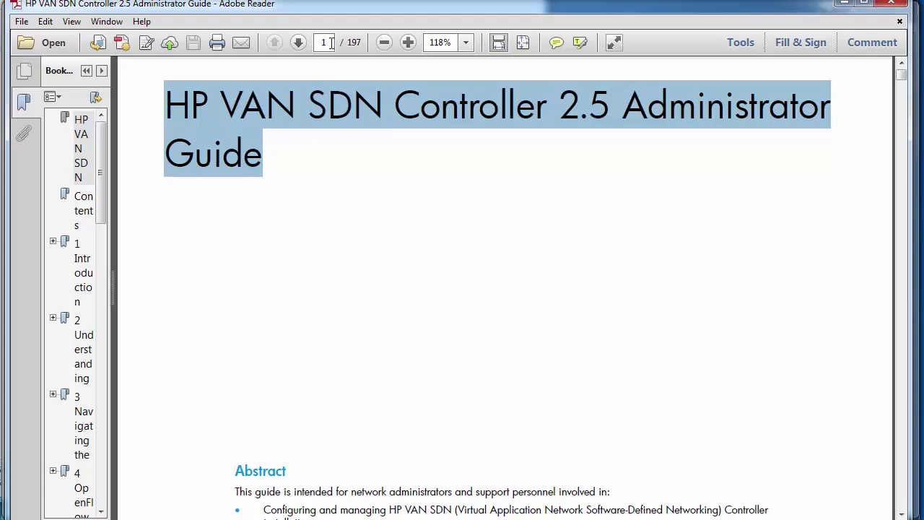
pyautogui.write('90')
pyautogui.press('Return')
# - Highlight section 8.7.2's first paragraph about turning off jar-signing validation
pyautogui.scroll(-5, 289, 217)
pyautogui.moveTo(212, 143); pyautogui.dragTo(642, 145)
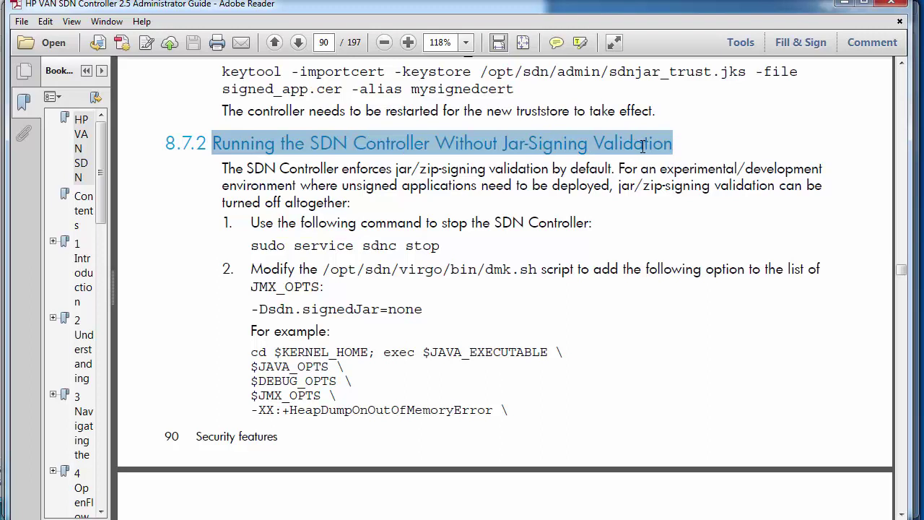
pyautogui.click(215, 176)
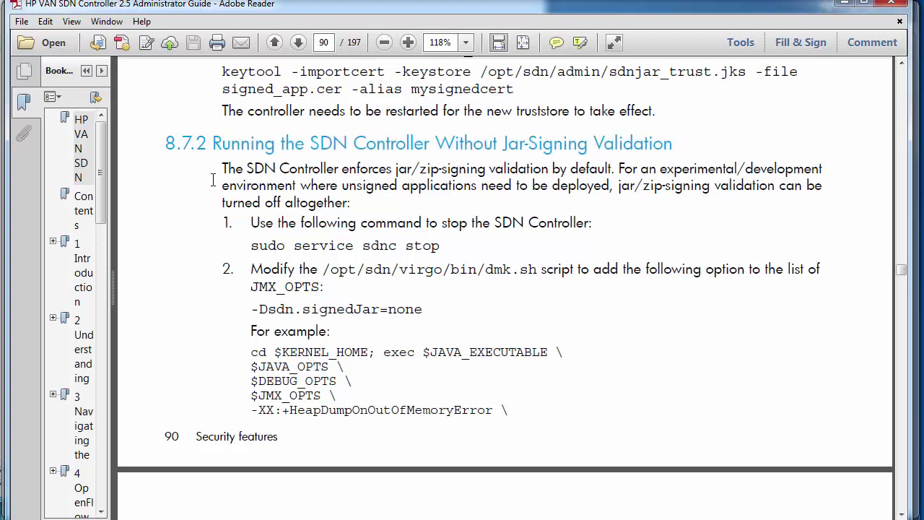
pyautogui.moveTo(222, 168); pyautogui.dragTo(779, 168)
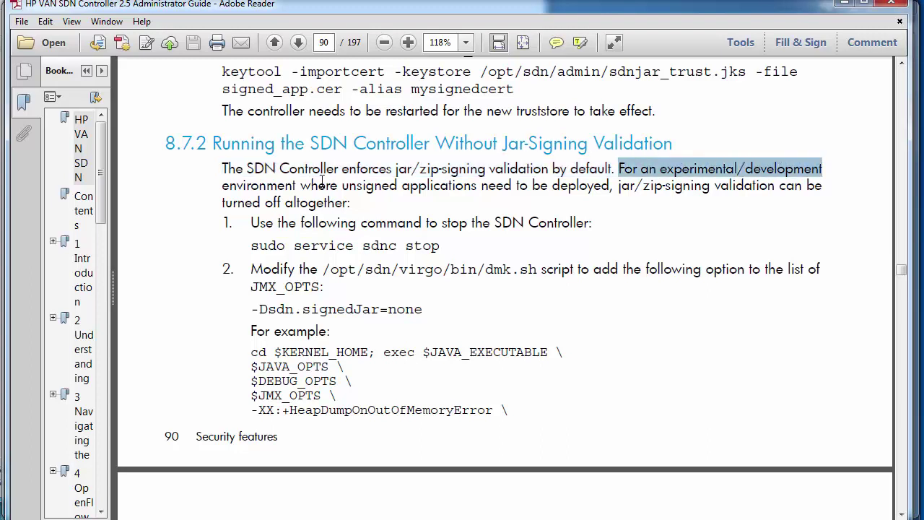
pyautogui.moveTo(232, 185); pyautogui.dragTo(258, 186)
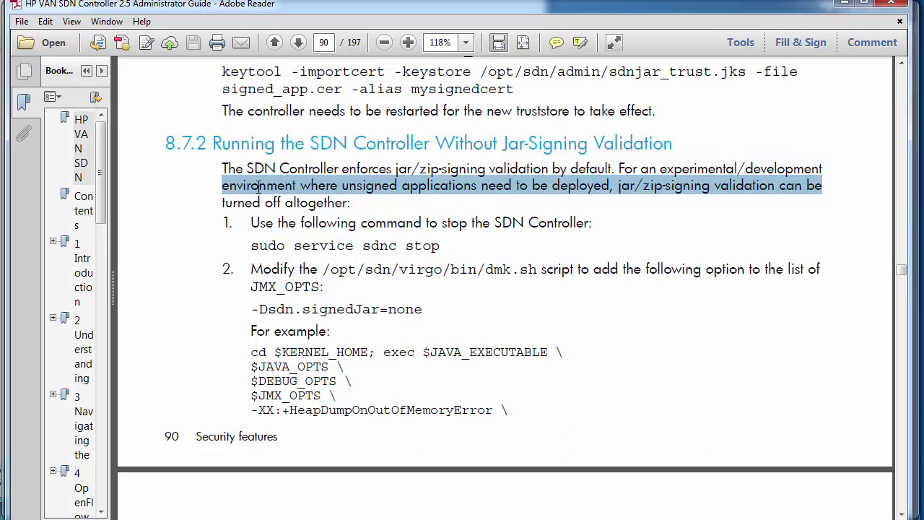
pyautogui.moveTo(259, 185); pyautogui.dragTo(326, 203)
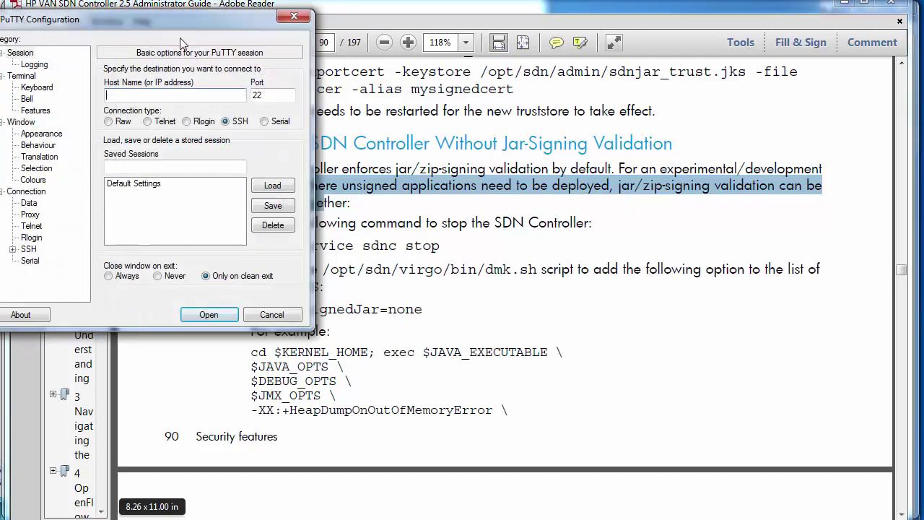
# - Open an SSH session to 192.168.56.93 as sdn and run sudo service sdnc status
pyautogui.write('192.168')
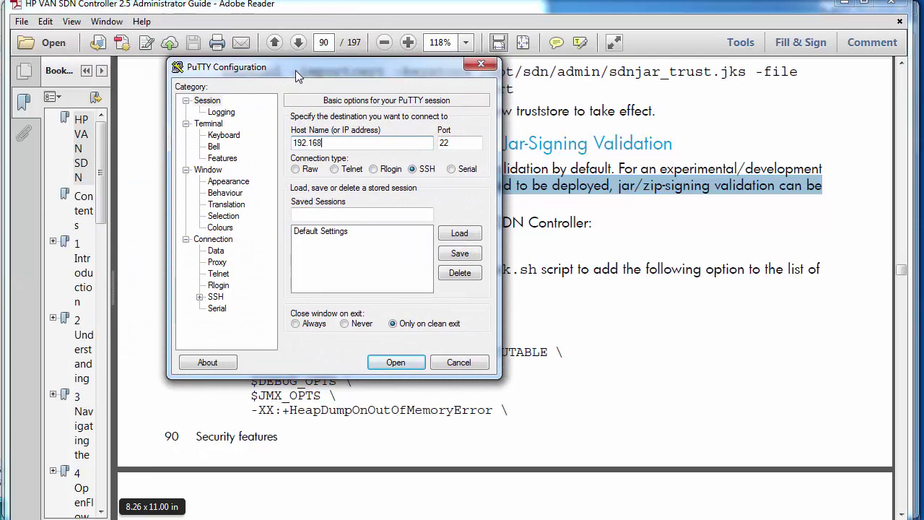
pyautogui.write('.56.93')
pyautogui.press('Return')
pyautogui.write('sdn')
pyautogui.press('Return')
pyautogui.press('Return')
pyautogui.write('sudo service sdnc status')
pyautogui.press('Return')
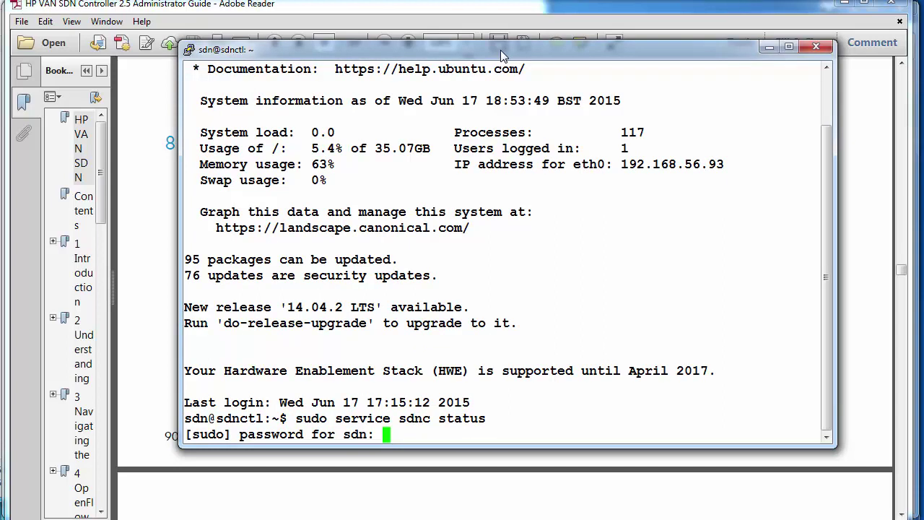
pyautogui.press('Return')
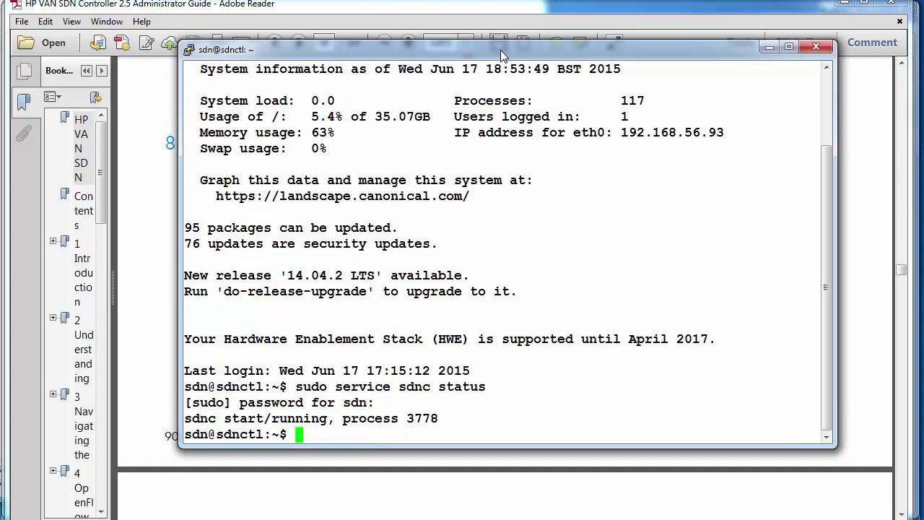
# - Copy 'sudo service sdnc stop' from the guide and run it in PuTTY to stop the controller
pyautogui.hotkey('alt', 'Tab')
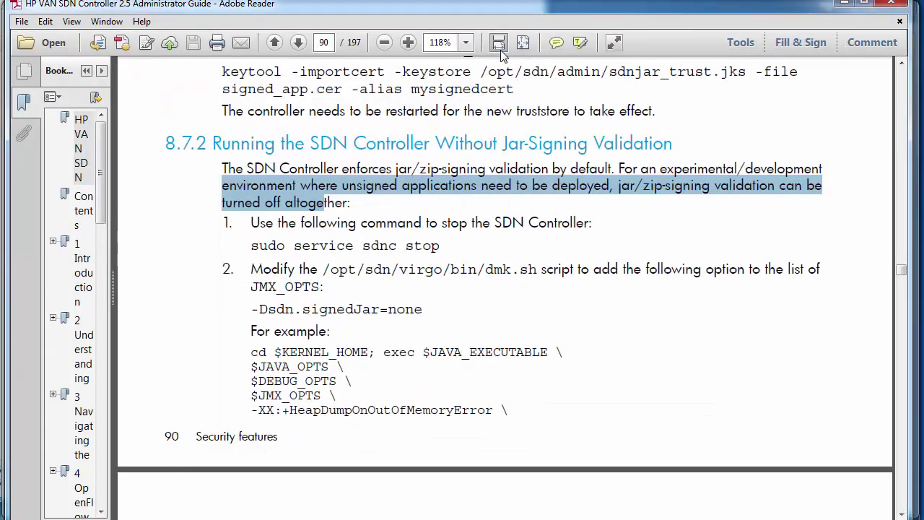
pyautogui.click(441, 245)
pyautogui.tripleClick(343, 245)
pyautogui.rightClick(265, 242)
pyautogui.click(290, 252)
pyautogui.hotkey('alt', 'Tab')
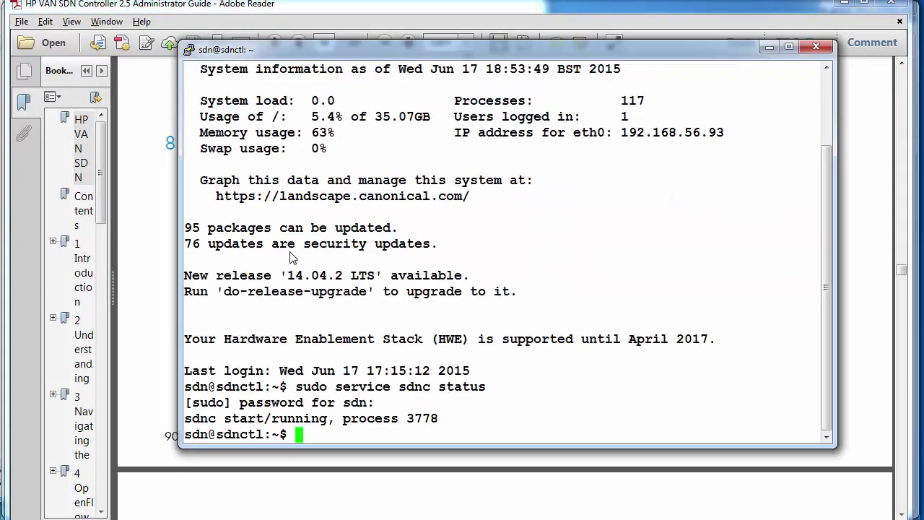
pyautogui.rightClick(567, 241)
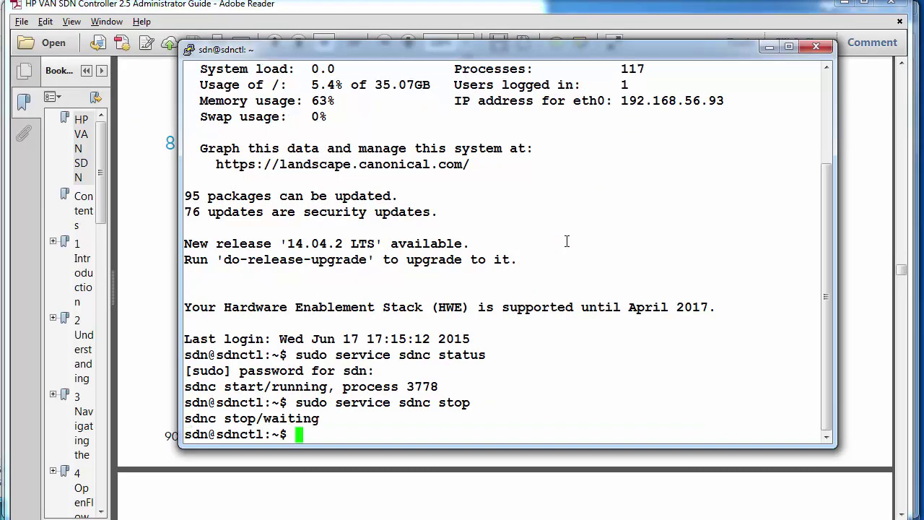
pyautogui.hotkey('alt', 'Tab')
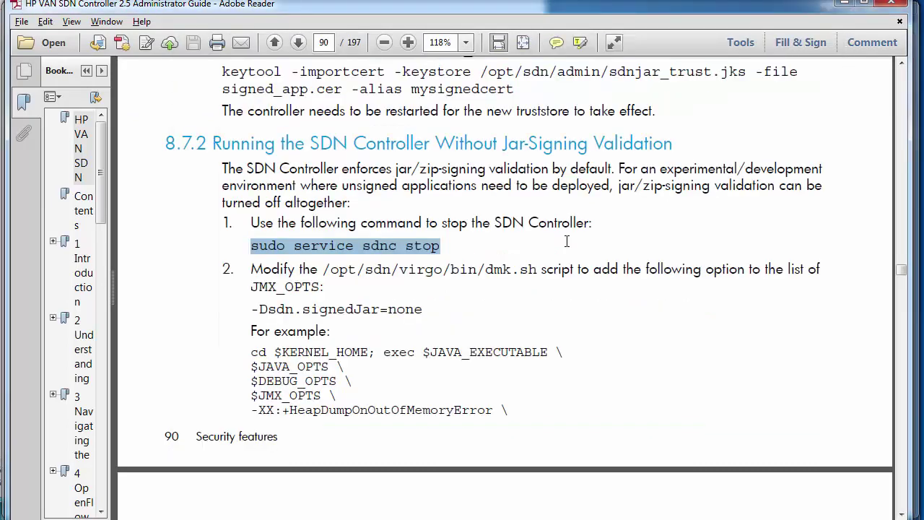
# - Open /opt/sdn/virgo/bin/dmk.sh in nano with sudo, using the path copied from the guide
pyautogui.moveTo(322, 268); pyautogui.dragTo(535, 268)
pyautogui.rightClick(530, 269)
pyautogui.click(550, 284)
pyautogui.hotkey('alt', 'Tab')
pyautogui.write('sudo nano')
pyautogui.rightClick(551, 278)
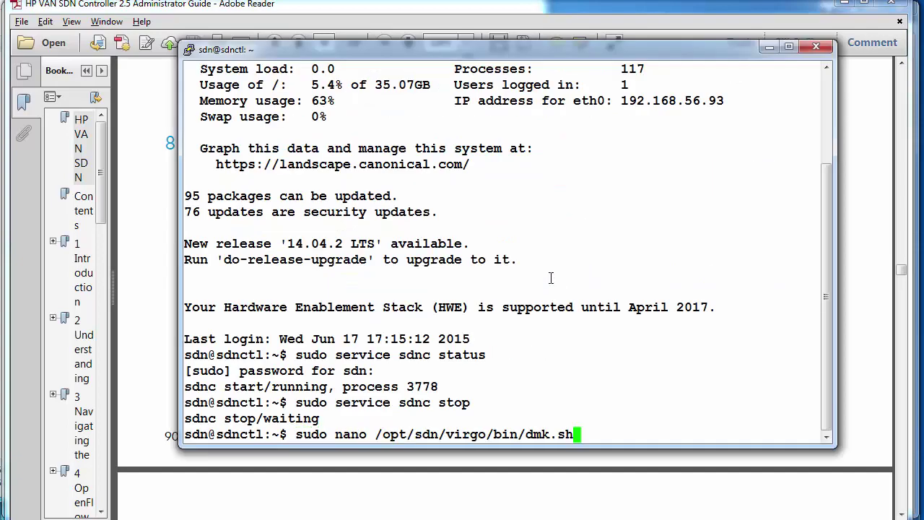
pyautogui.press('Return')
# - Search dmk.sh for -XX:HeapDumpPath and insert a blank line below it
pyautogui.hotkey('ctrl', 'w')
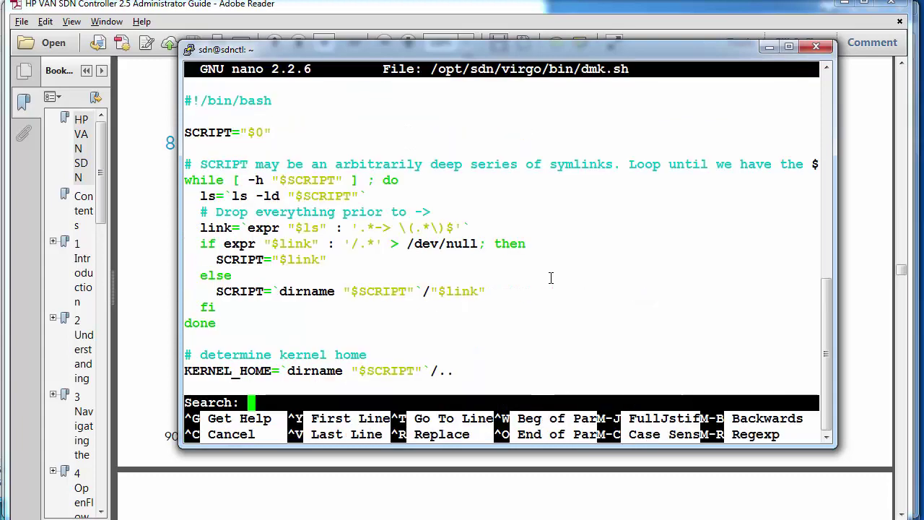
pyautogui.hotkey('alt', 'Tab')
pyautogui.scroll(-4, 505, 342)
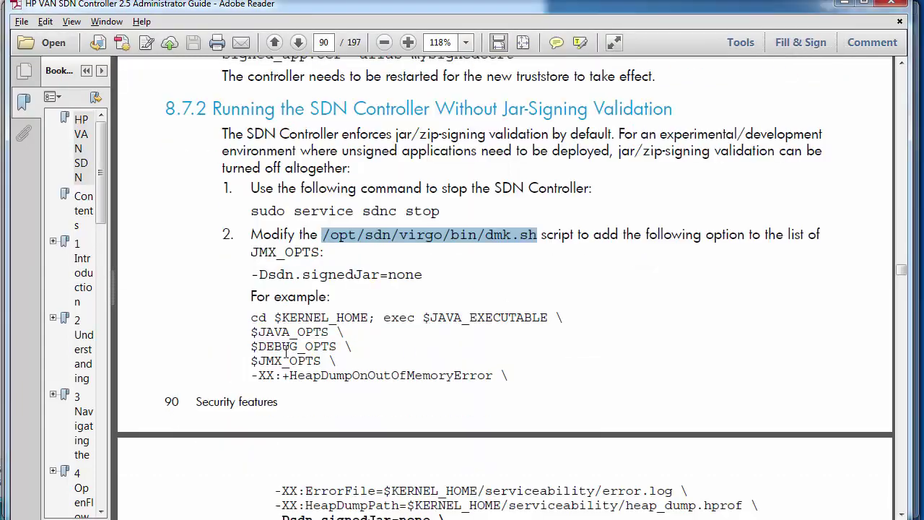
pyautogui.moveTo(274, 401); pyautogui.dragTo(402, 402)
pyautogui.rightClick(401, 401)
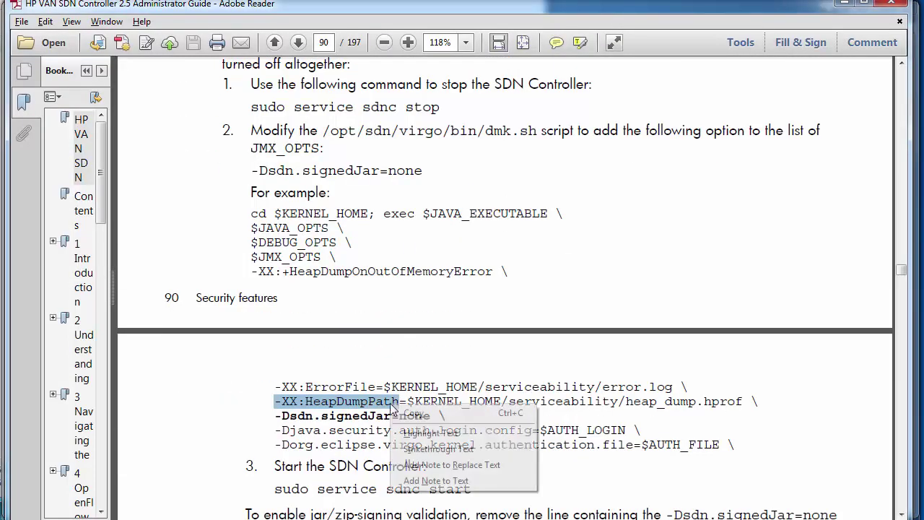
pyautogui.click(415, 412)
pyautogui.hotkey('alt', 'Tab')
pyautogui.press('shift+Insert')
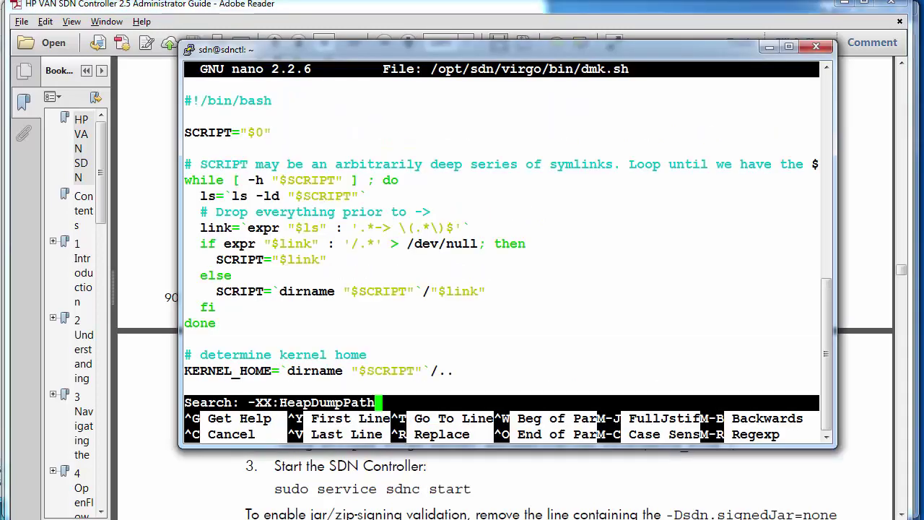
pyautogui.press('Return')
pyautogui.press('Down')
pyautogui.press('Return')
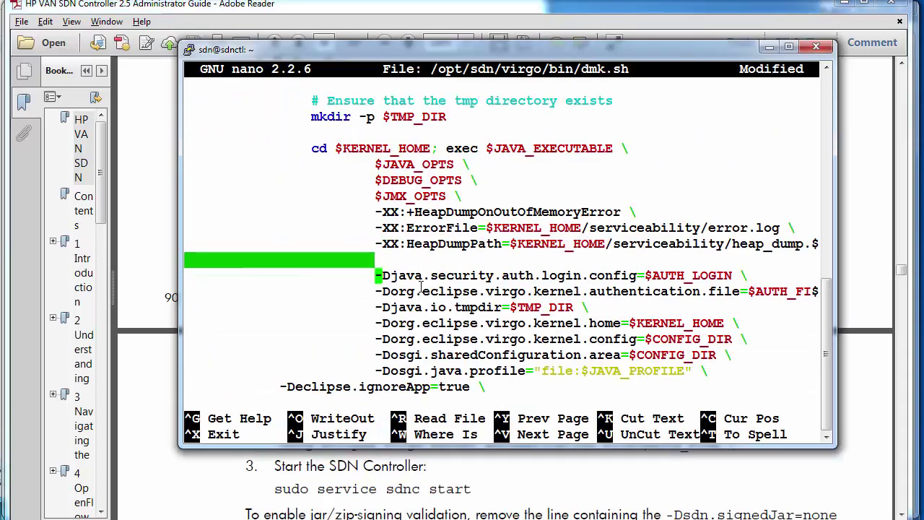
# - Paste the '-Dsdn.signedJar=none \' line from the guide onto the new blank line
pyautogui.hotkey('alt', 'Tab')
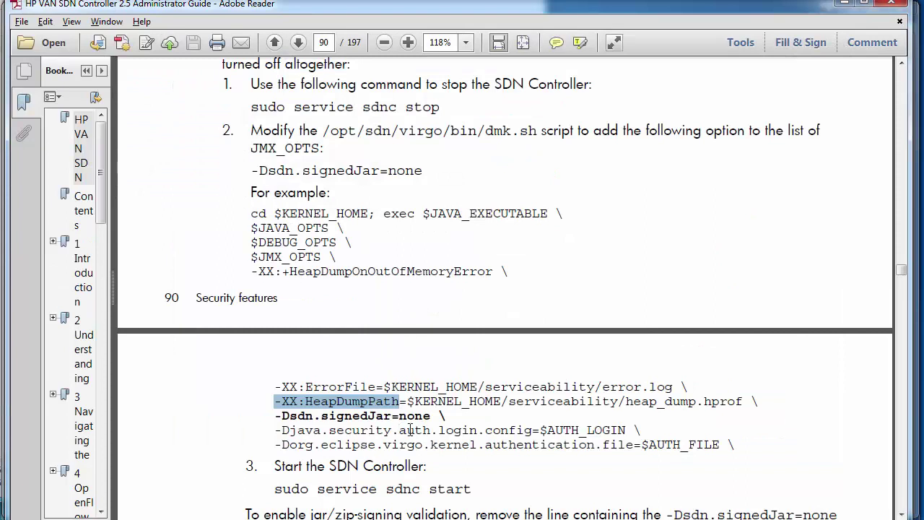
pyautogui.moveTo(450, 415); pyautogui.dragTo(275, 416)
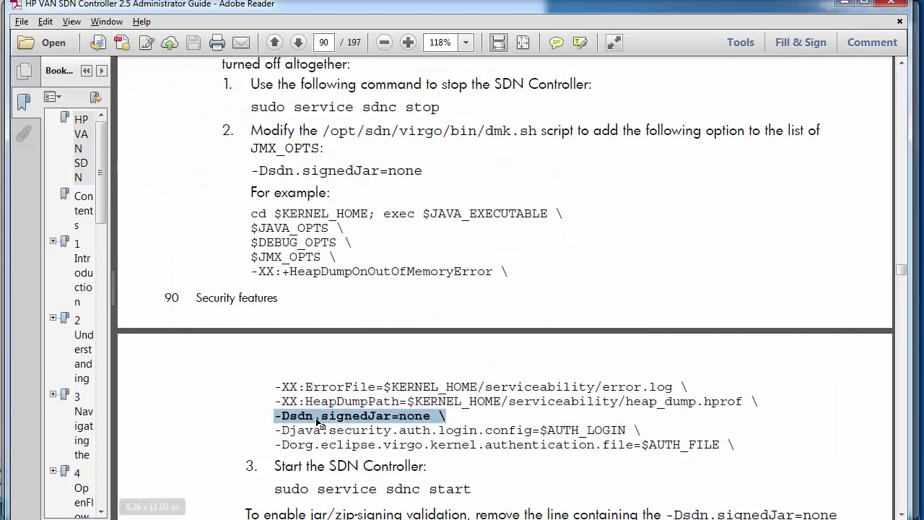
pyautogui.rightClick(318, 422)
pyautogui.click(347, 429)
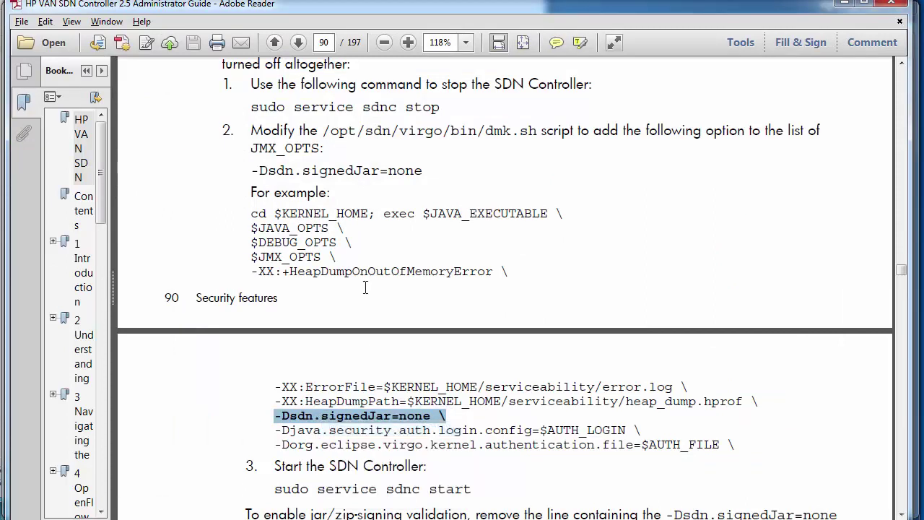
pyautogui.moveTo(429, 171); pyautogui.dragTo(251, 171)
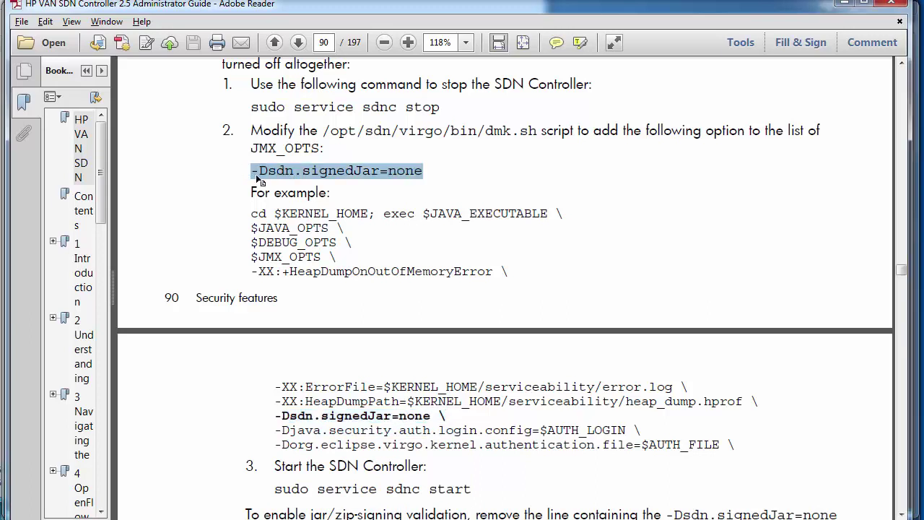
pyautogui.moveTo(446, 417); pyautogui.dragTo(274, 416)
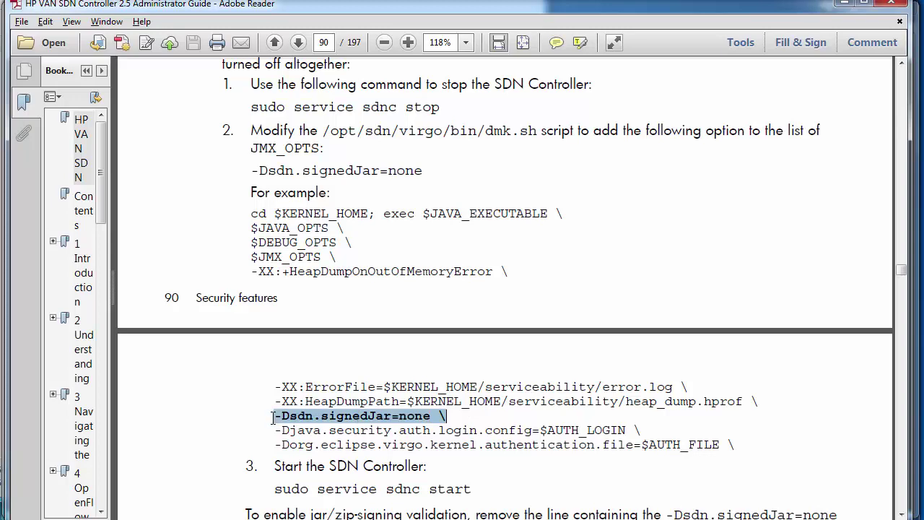
pyautogui.rightClick(426, 416)
pyautogui.click(447, 423)
pyautogui.hotkey('alt', 'Tab')
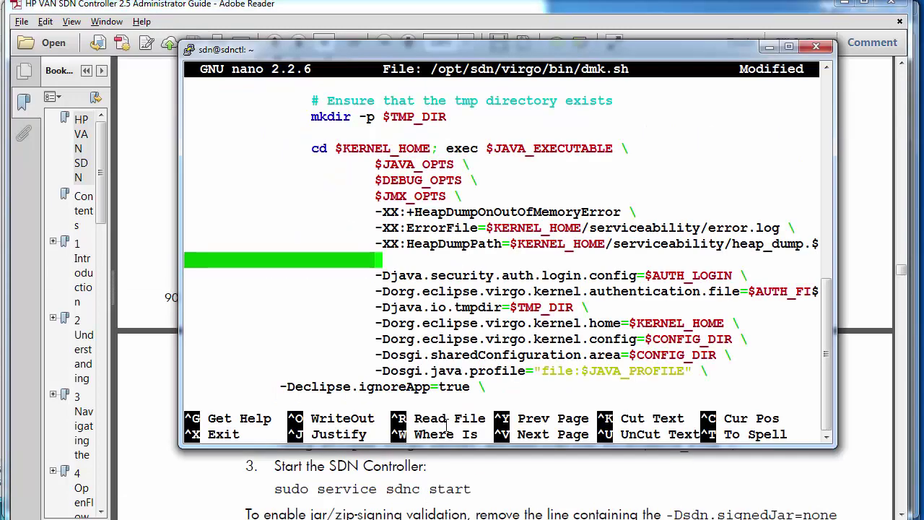
pyautogui.rightClick(436, 257)
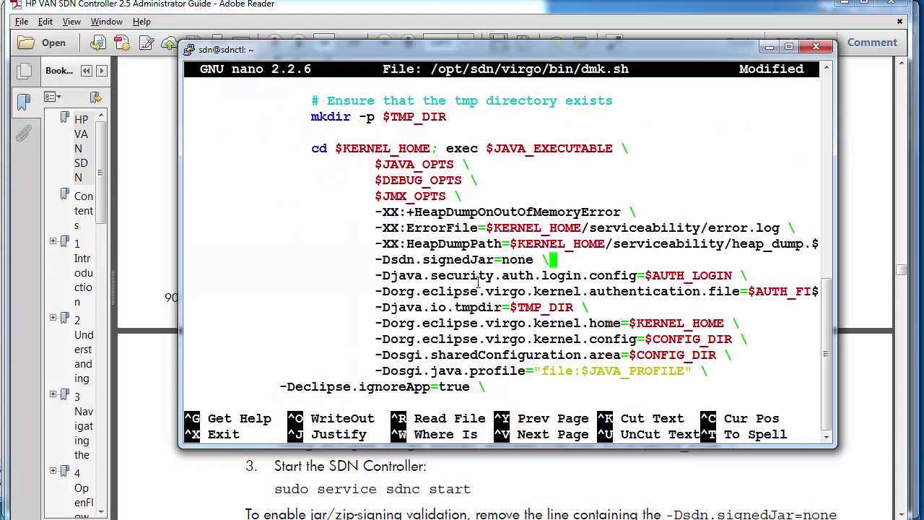
pyautogui.press('Left')
# - Save dmk.sh with Ctrl+X, Y, Enter and return to the guide
pyautogui.hotkey('ctrl', 'x')
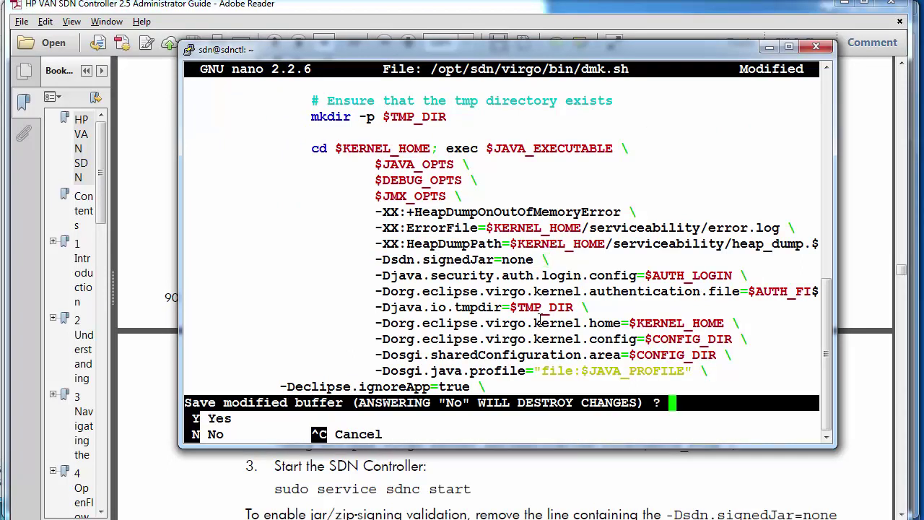
pyautogui.press('y')
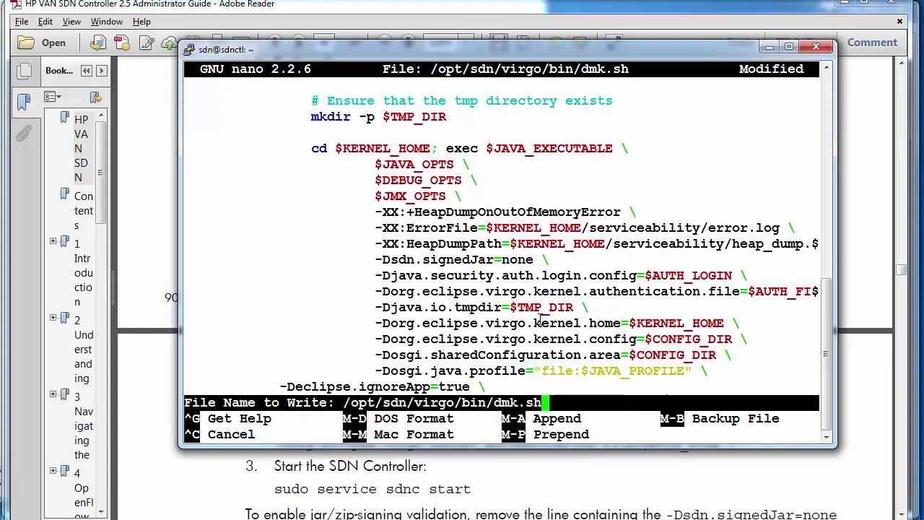
pyautogui.press('Return')
pyautogui.hotkey('alt', 'Tab')
pyautogui.scroll(-4, 540, 325)
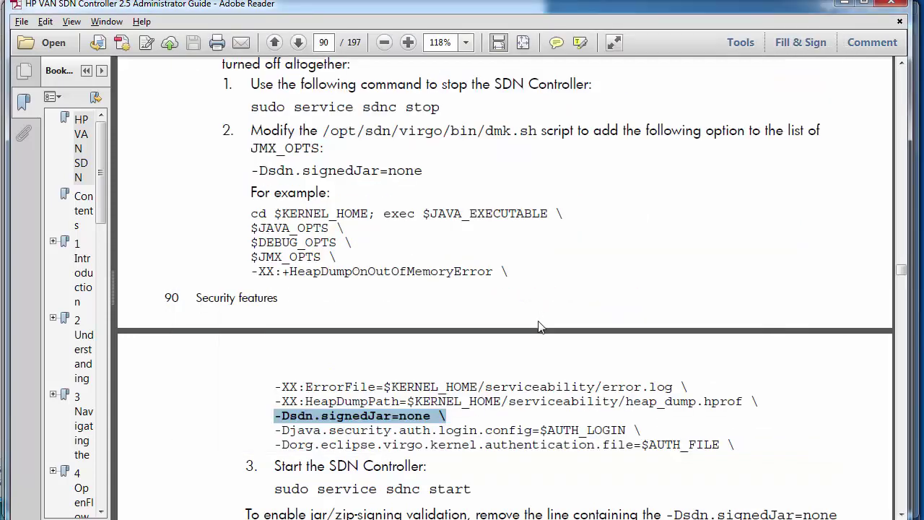
# - Run 'sudo service sdnc start' copied from the guide, then confirm running with 'sudo service sdnc status'
pyautogui.moveTo(484, 350); pyautogui.dragTo(294, 351)
pyautogui.rightClick(296, 352)
pyautogui.click(315, 361)
pyautogui.hotkey('alt', 'Tab')
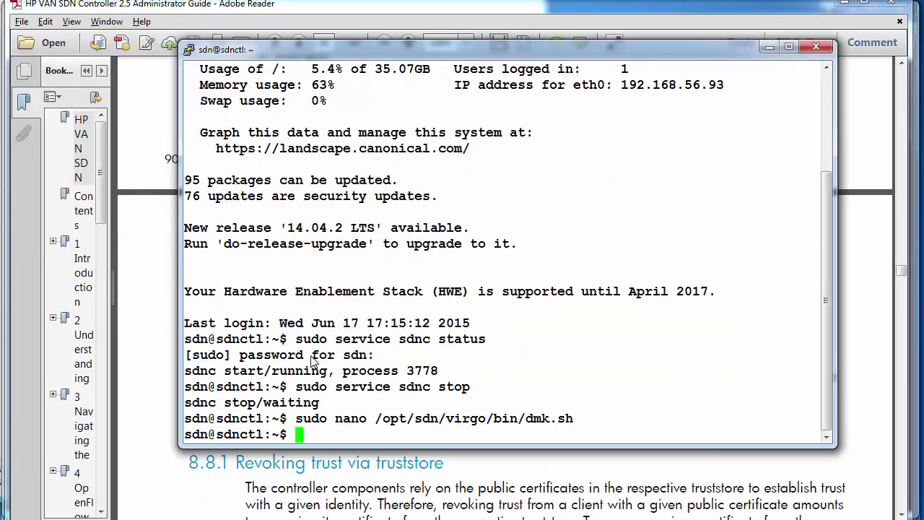
pyautogui.rightClick(410, 318)
pyautogui.press('Return')
pyautogui.write('sudo s')
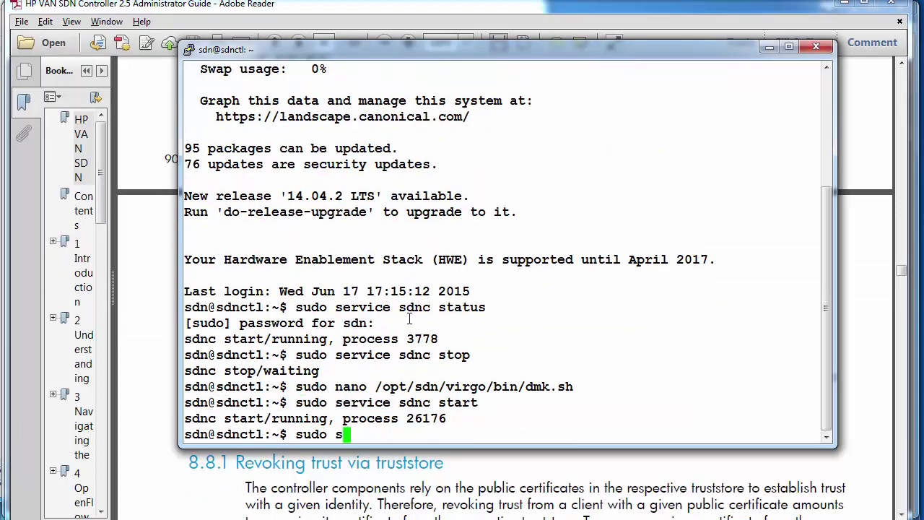
pyautogui.write('ervice sdn')
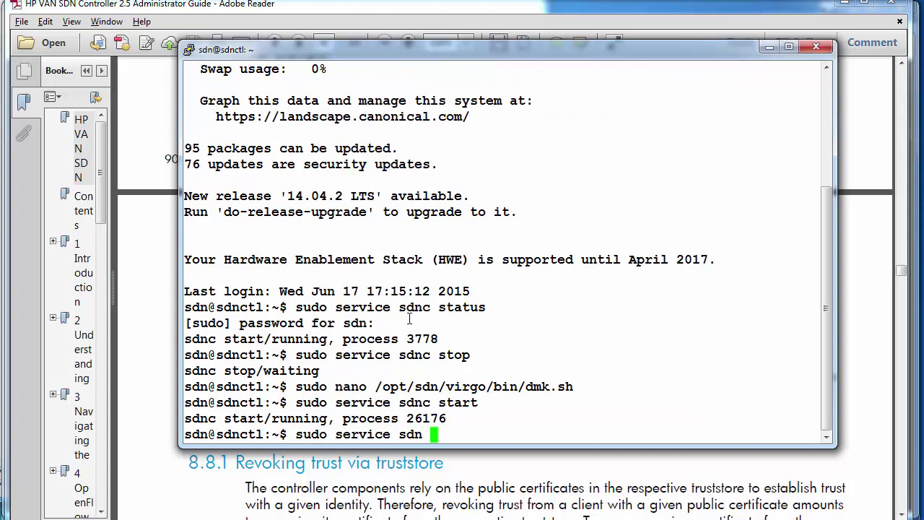
pyautogui.write('c status')
pyautogui.press('Return')
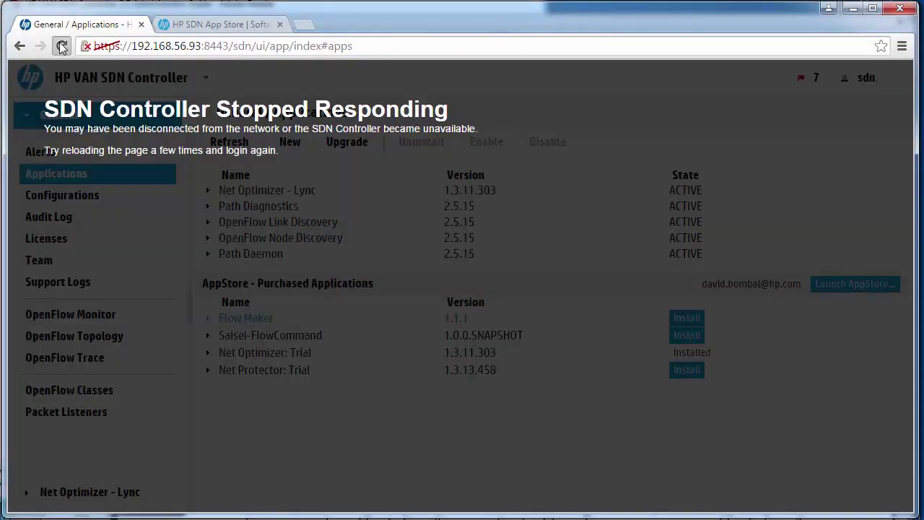
# - Reload the controller page until its web UI responds again
pyautogui.click(62, 46)
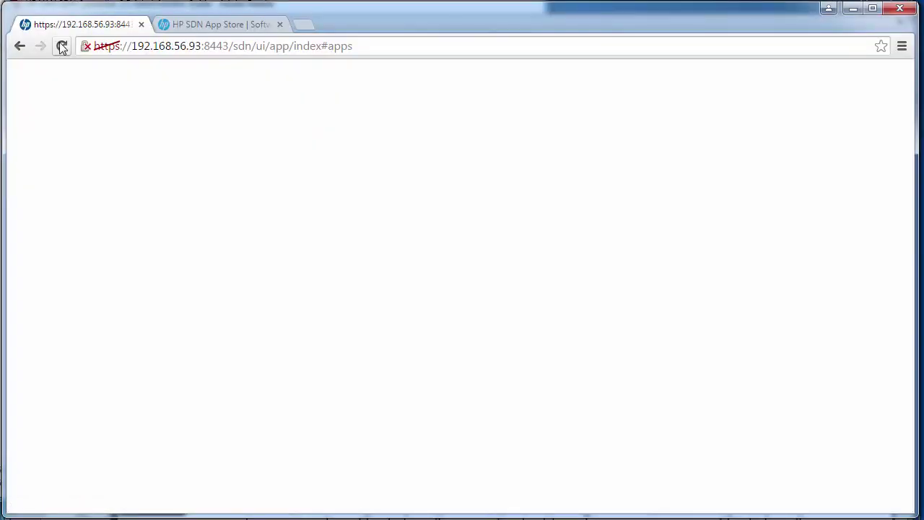
pyautogui.click(62, 46)
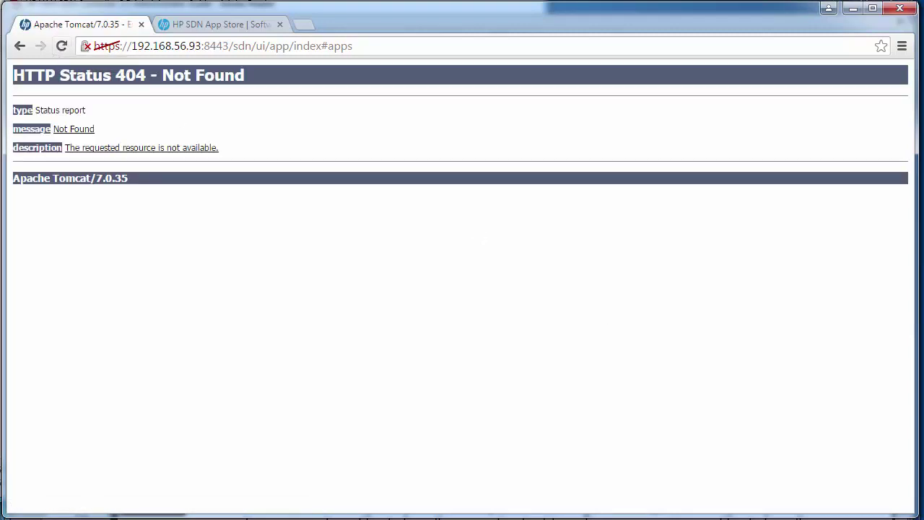
pyautogui.click(62, 44)
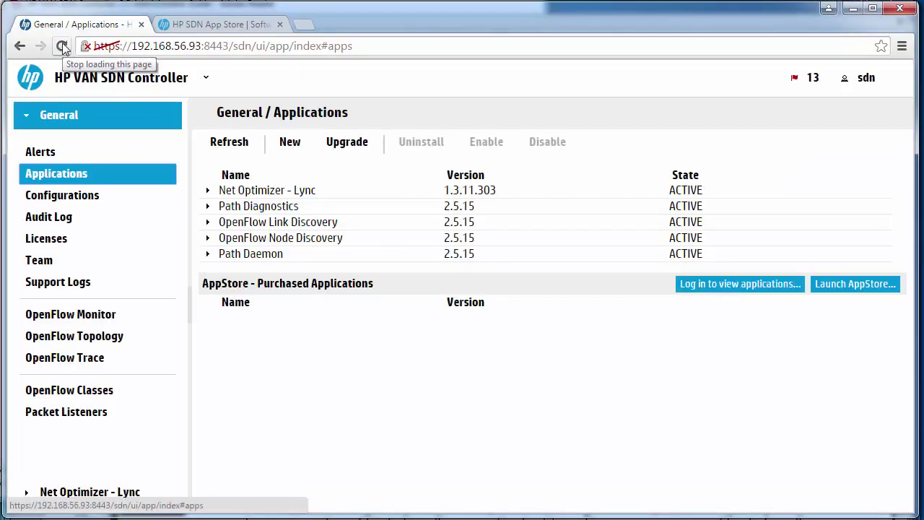
# - Log in to the AppStore with the HP Web ID e-mail and password
pyautogui.click(754, 283)
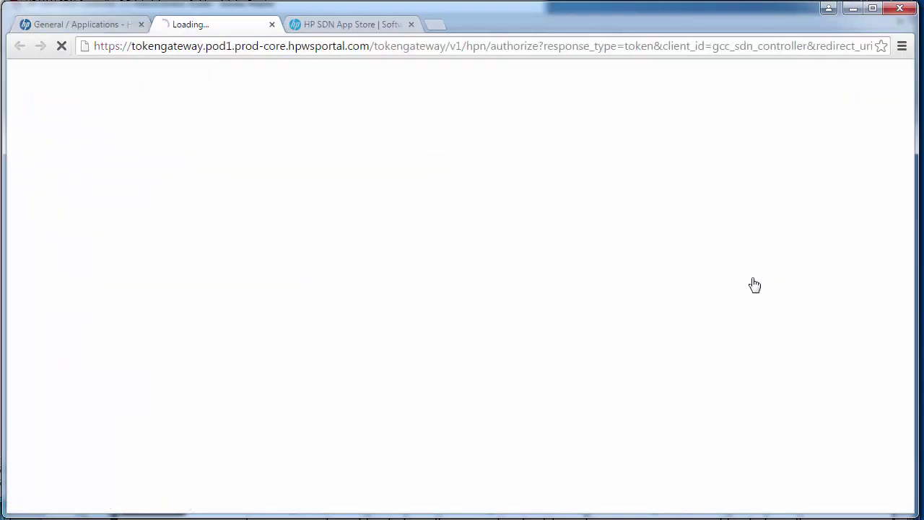
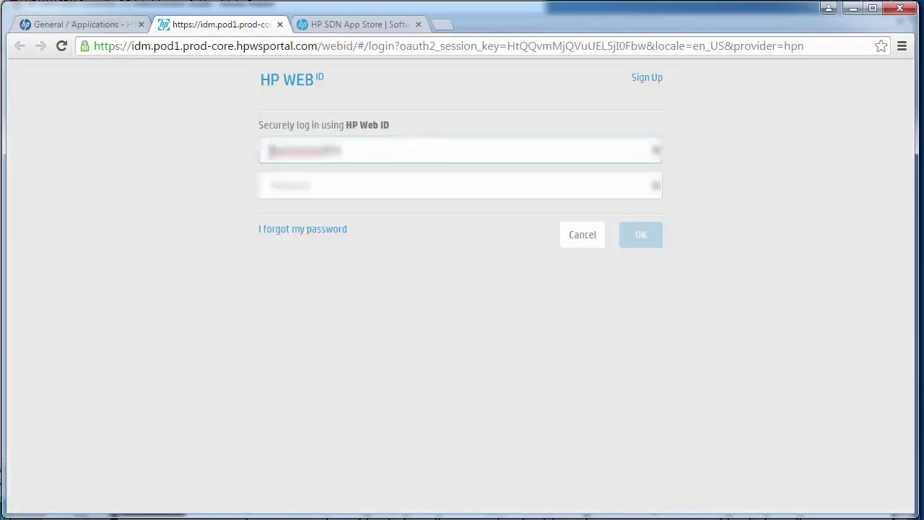
pyautogui.press('Tab')
pyautogui.write('******')
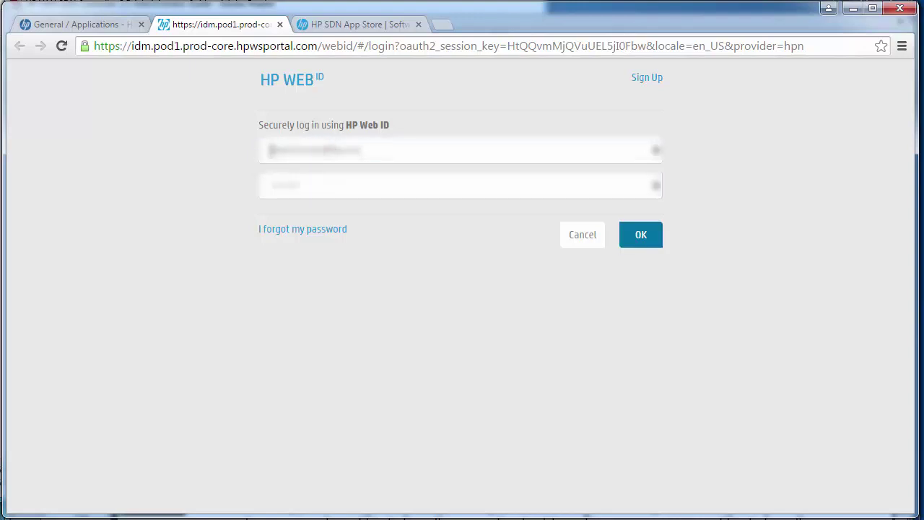
pyautogui.press('Return')
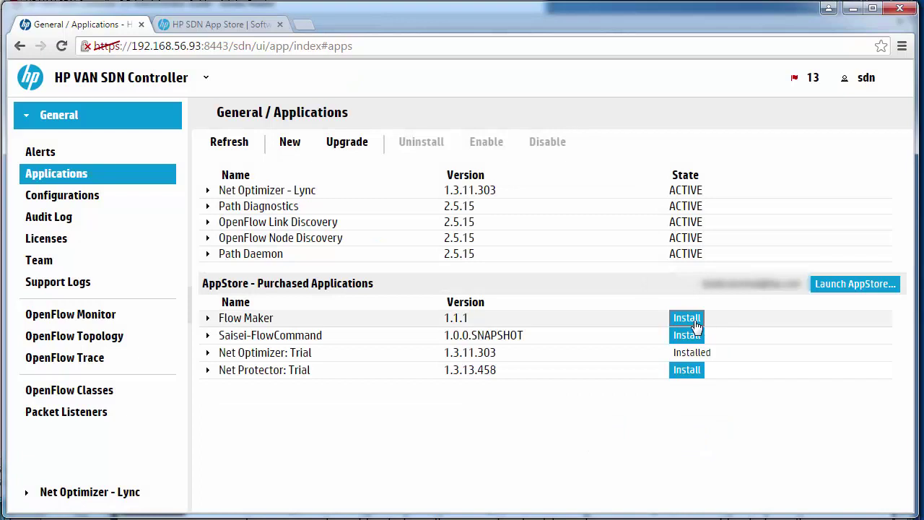
# - Install and deploy Flow Maker, then dismiss the 500 server error and cancel
pyautogui.click(695, 322)
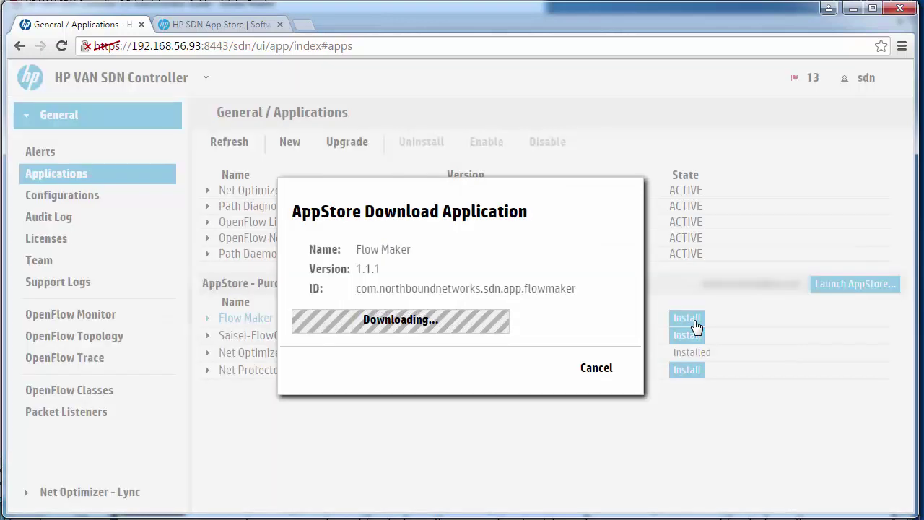
pyautogui.click(543, 318)
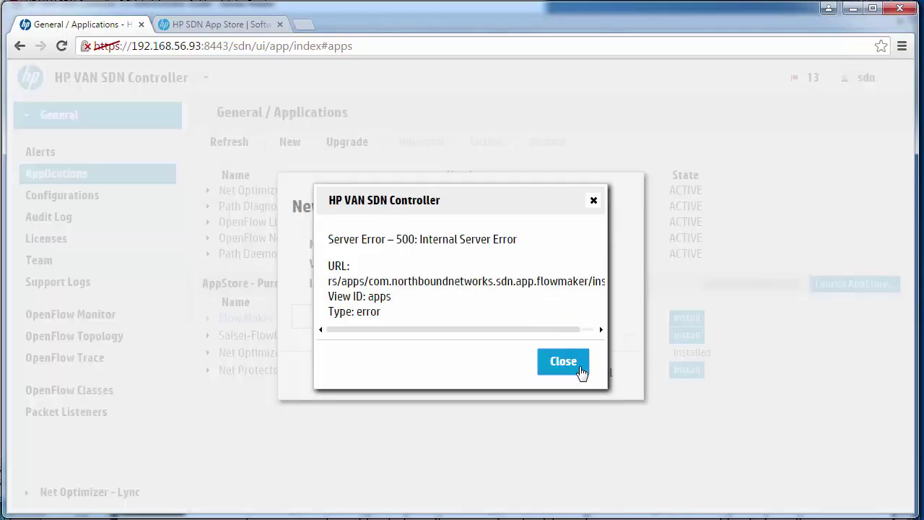
pyautogui.click(582, 370)
pyautogui.click(611, 378)
# - Uninstall the staged Flow Maker app and go to the SDN App Store tab
pyautogui.click(316, 271)
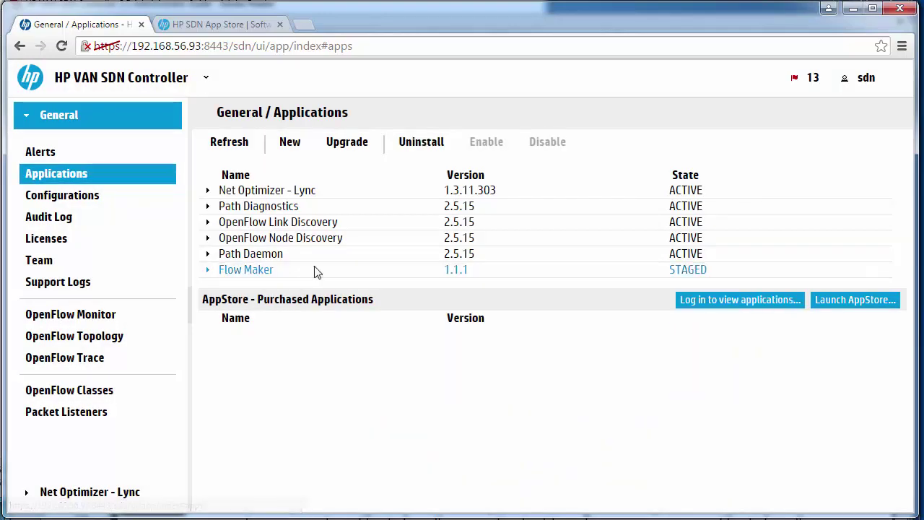
pyautogui.click(410, 142)
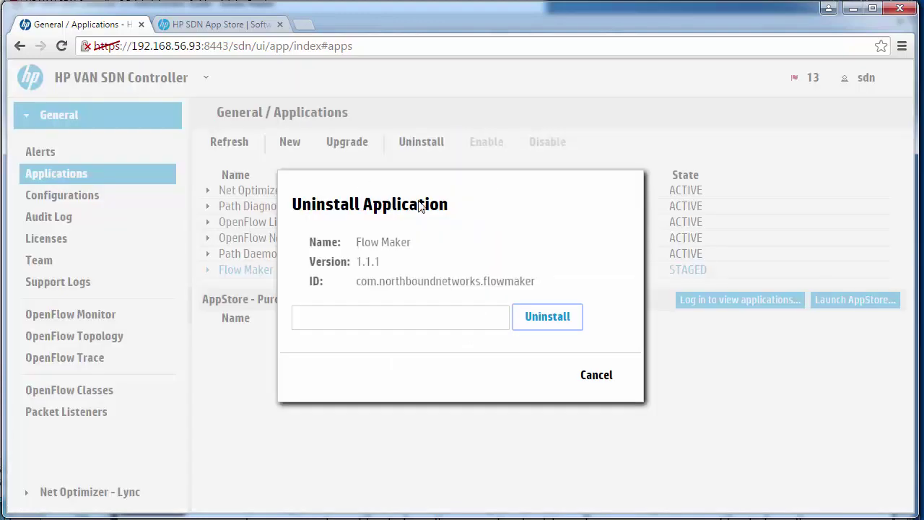
pyautogui.click(551, 324)
pyautogui.hotkey('ctrl', 'Tab')
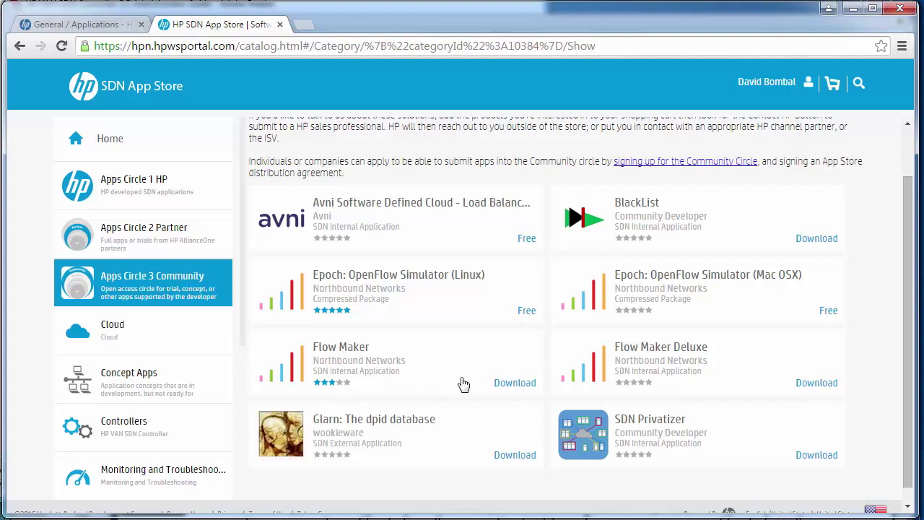
# - Download the Flow Maker com.hp.sdn.app zip from its product page via Options > Download
pyautogui.click(509, 383)
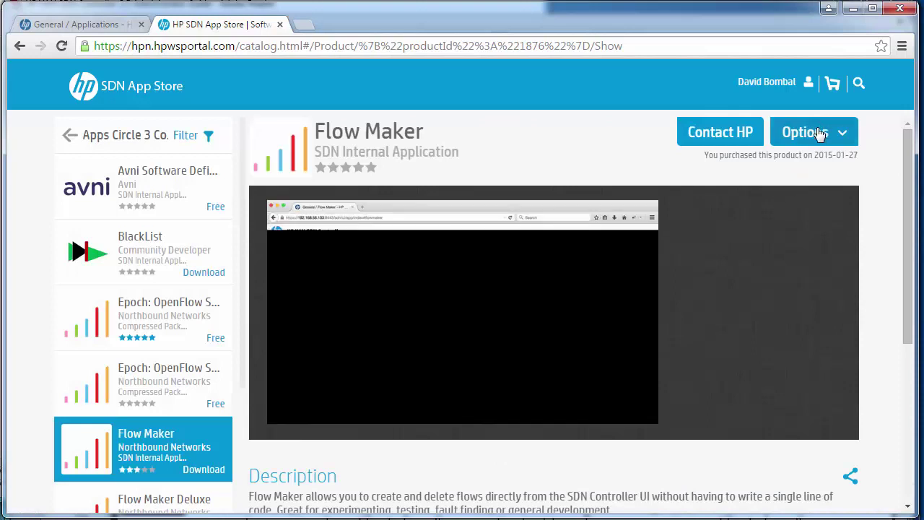
pyautogui.click(819, 134)
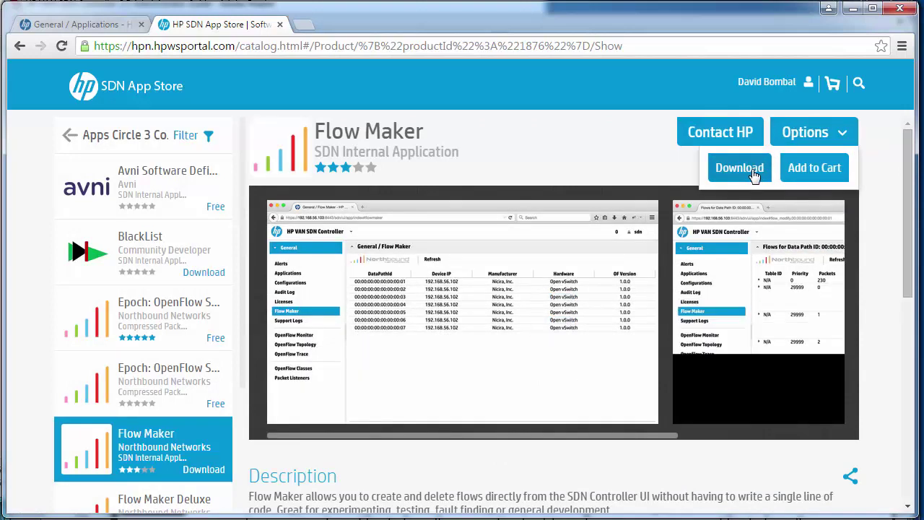
pyautogui.click(752, 171)
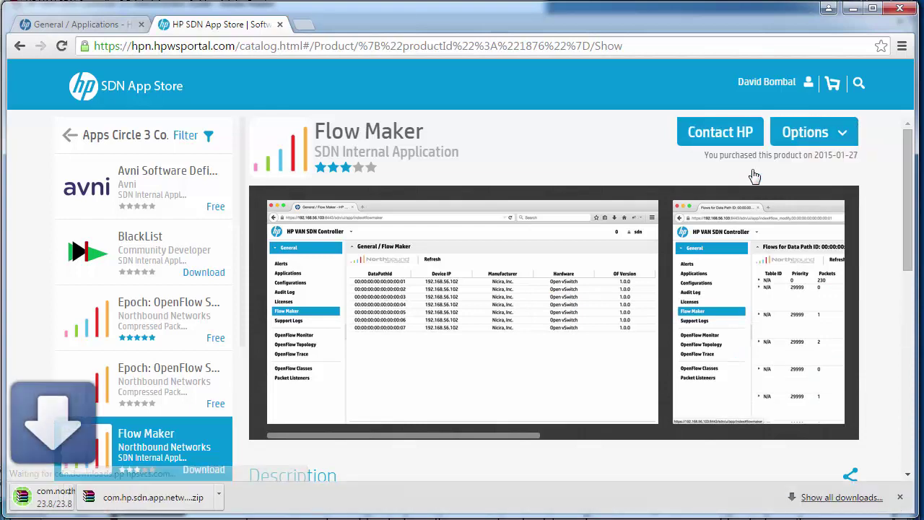
# - Upload the flowmaker_v1.1.1 zip from Downloads as a new application and deploy it
pyautogui.click(116, 24)
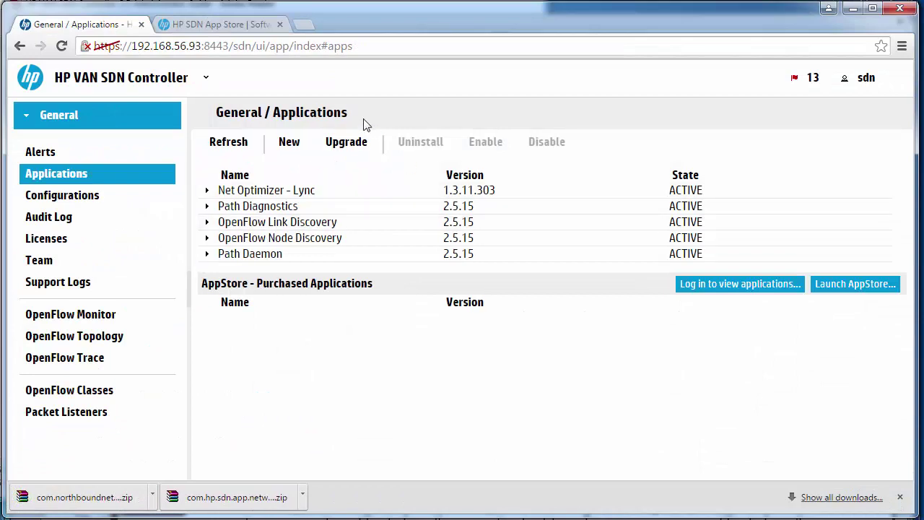
pyautogui.click(292, 142)
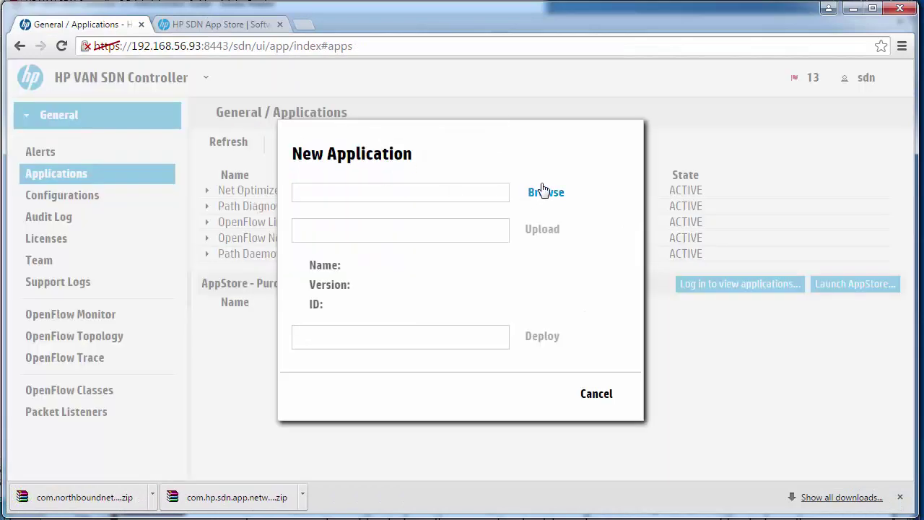
pyautogui.click(544, 191)
pyautogui.click(67, 115)
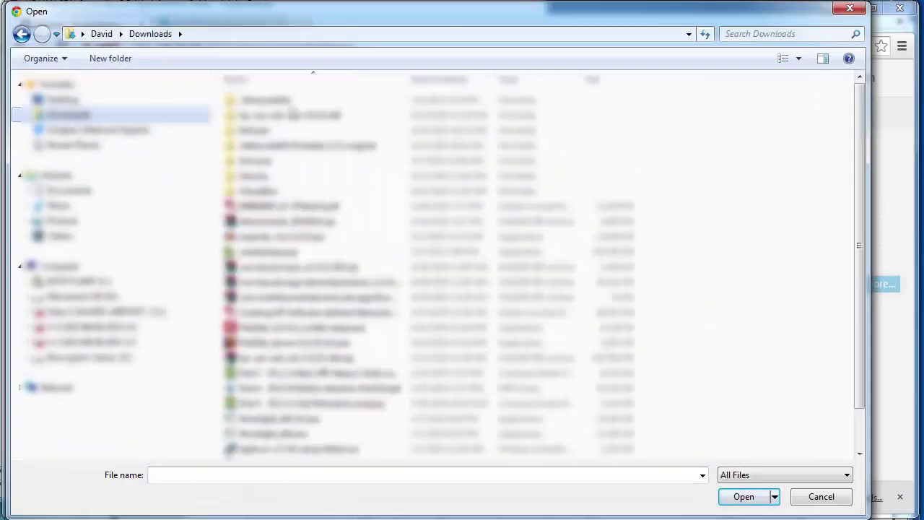
pyautogui.click(442, 80)
pyautogui.click(364, 102)
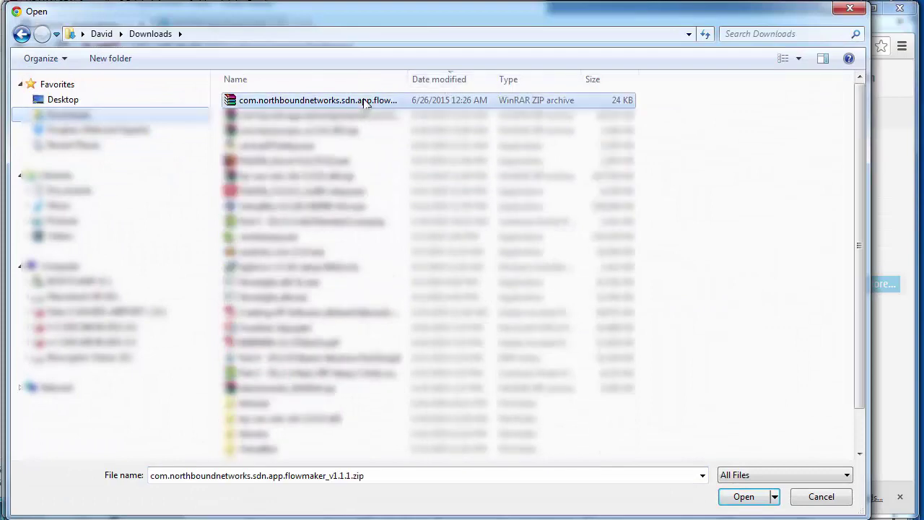
pyautogui.click(742, 504)
pyautogui.click(538, 231)
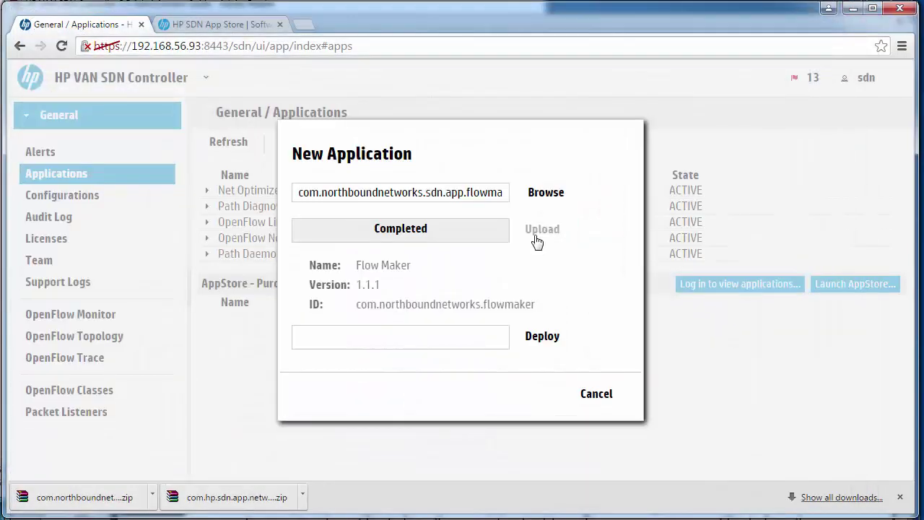
pyautogui.click(541, 338)
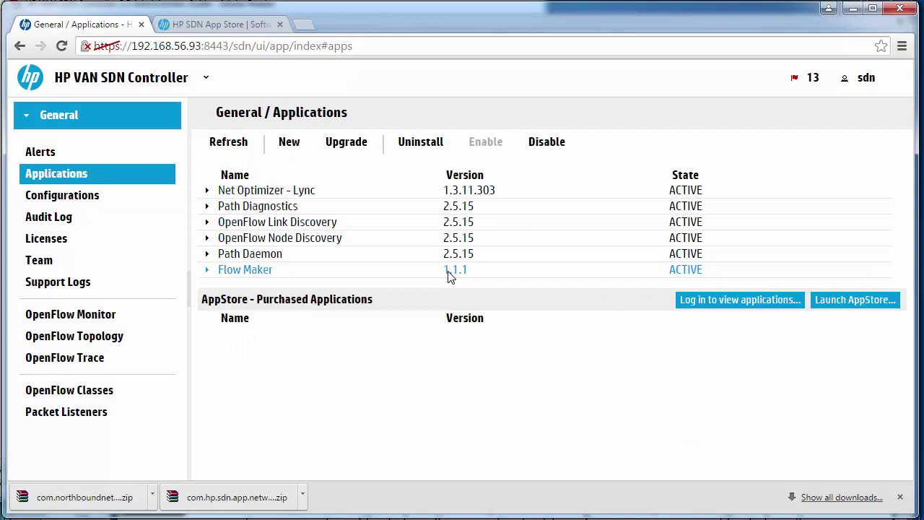
# - Reload and view Flow Maker's flows for data path 00:00:00:00:00:00:00:01
pyautogui.click(61, 47)
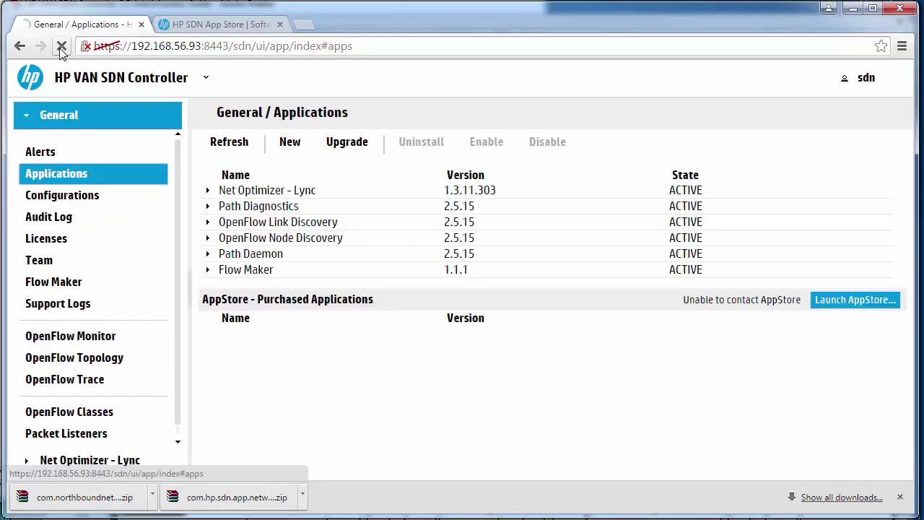
pyautogui.click(46, 288)
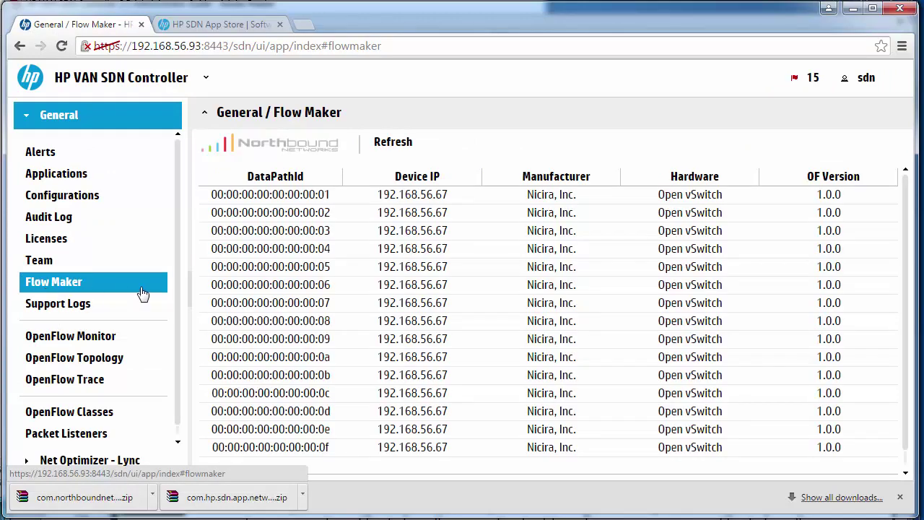
pyautogui.click(296, 202)
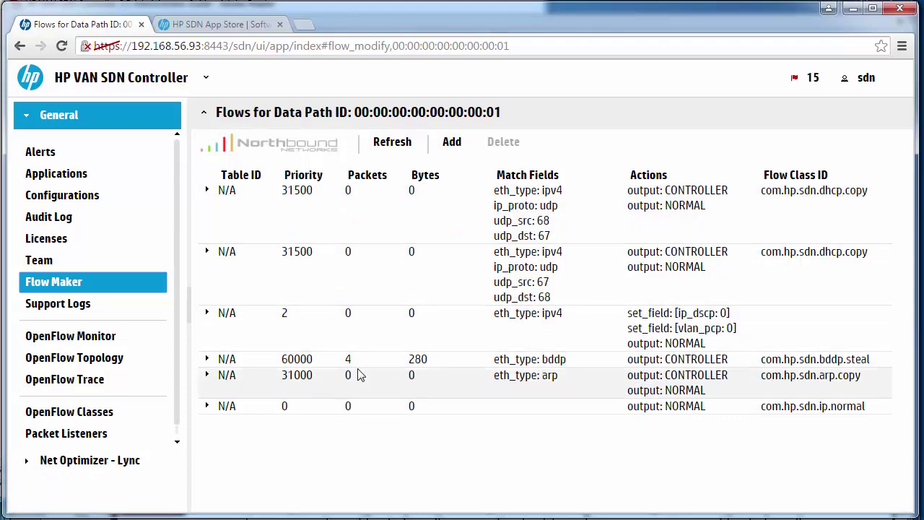
# - Select the first DHCP flow entry, then go to the SDN App Store
pyautogui.click(345, 219)
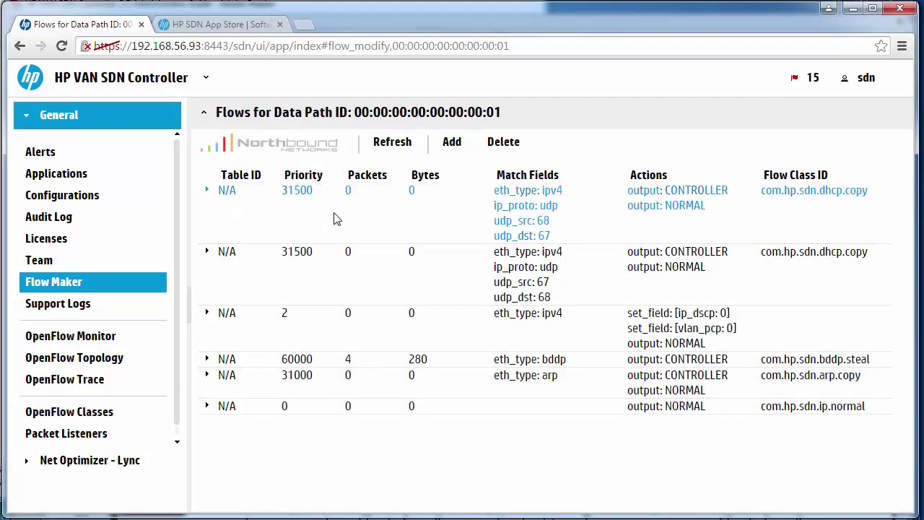
pyautogui.click(56, 173)
pyautogui.click(220, 25)
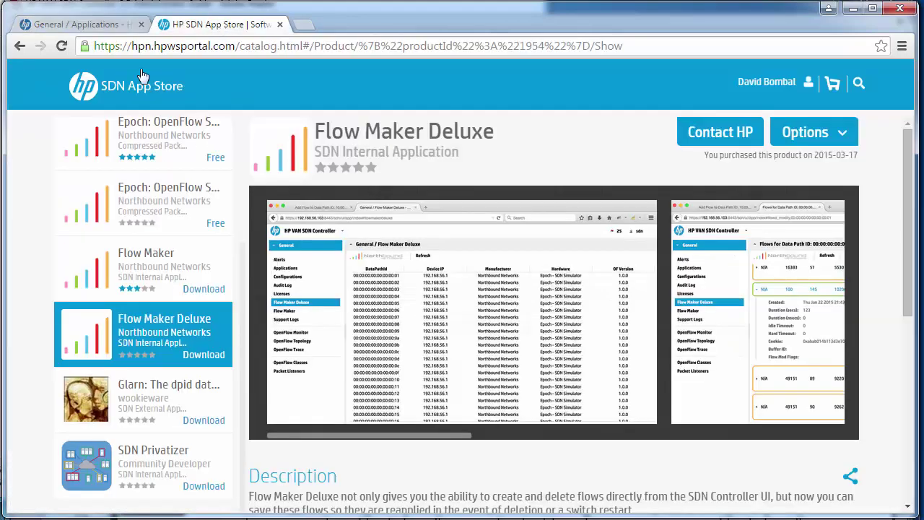
# - Browse the App Store's Apps Circle 1 HP and Apps Circle 3 Community to reach Flow Maker Deluxe
pyautogui.click(119, 99)
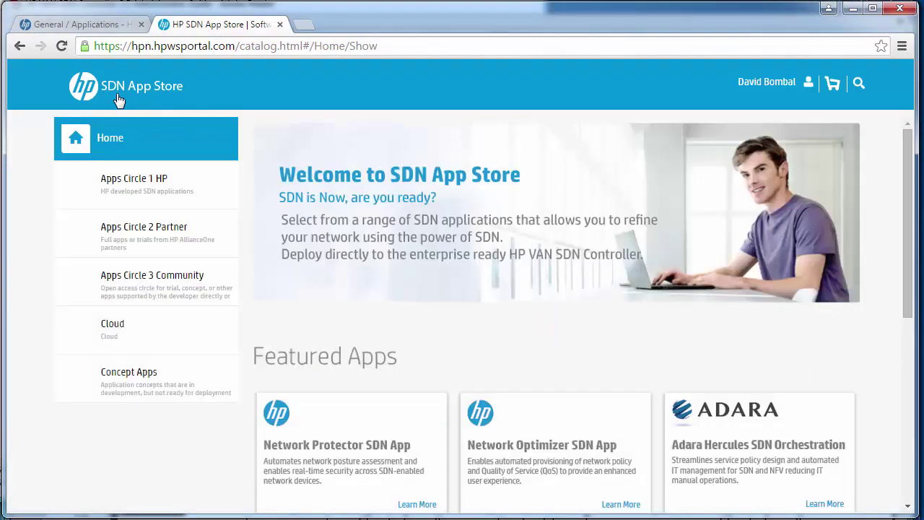
pyautogui.click(153, 173)
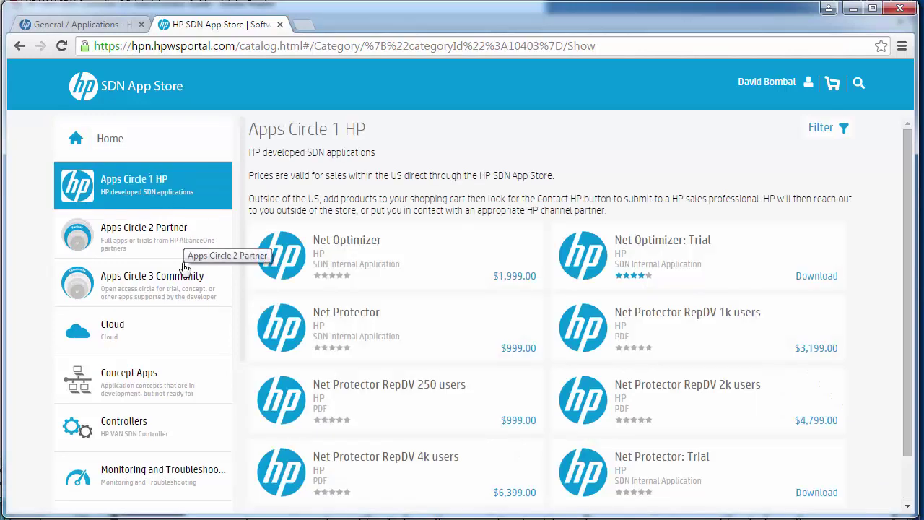
pyautogui.click(181, 293)
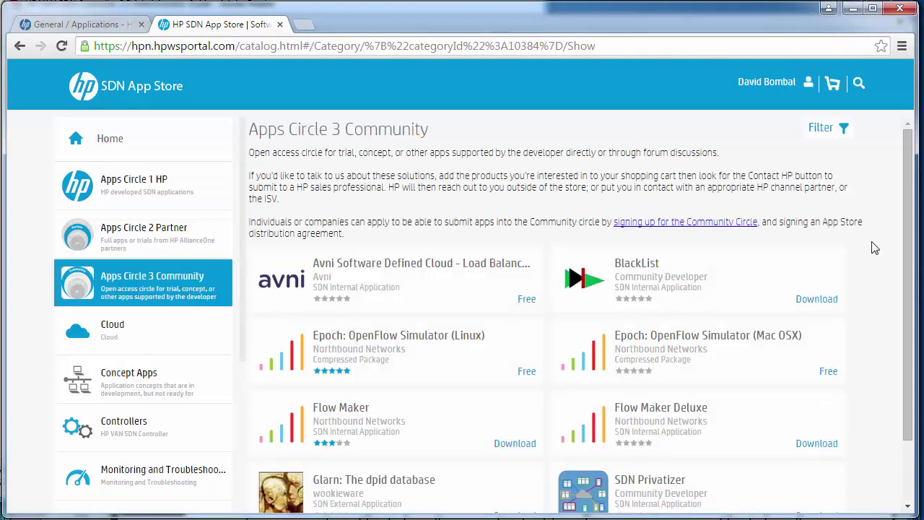
pyautogui.moveTo(908, 244); pyautogui.dragTo(908, 303)
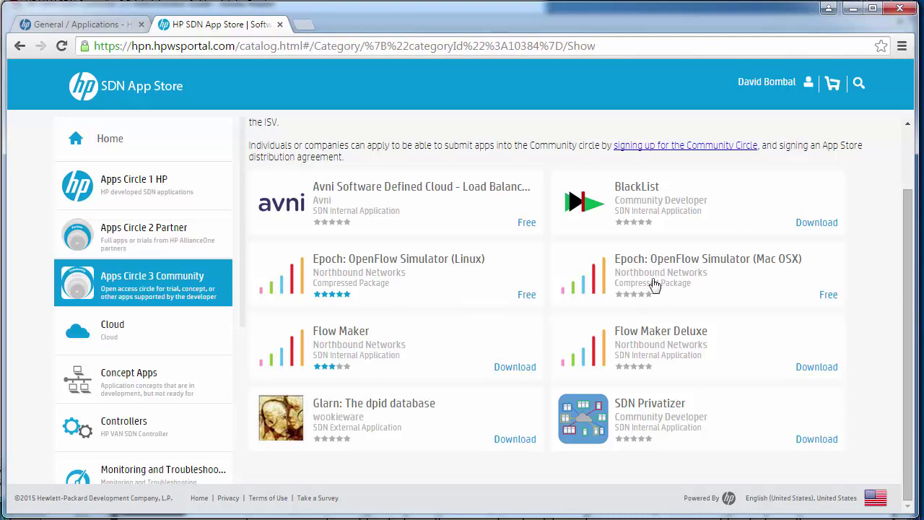
pyautogui.click(643, 339)
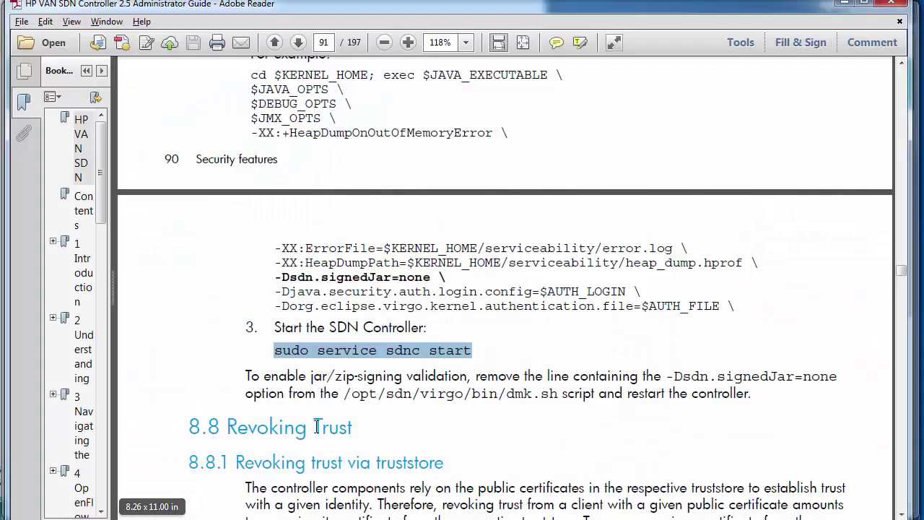
# - Select the guide's 8.7.2 heading on page 90, then return to the controller's Applications page
pyautogui.scroll(9, 345, 333)
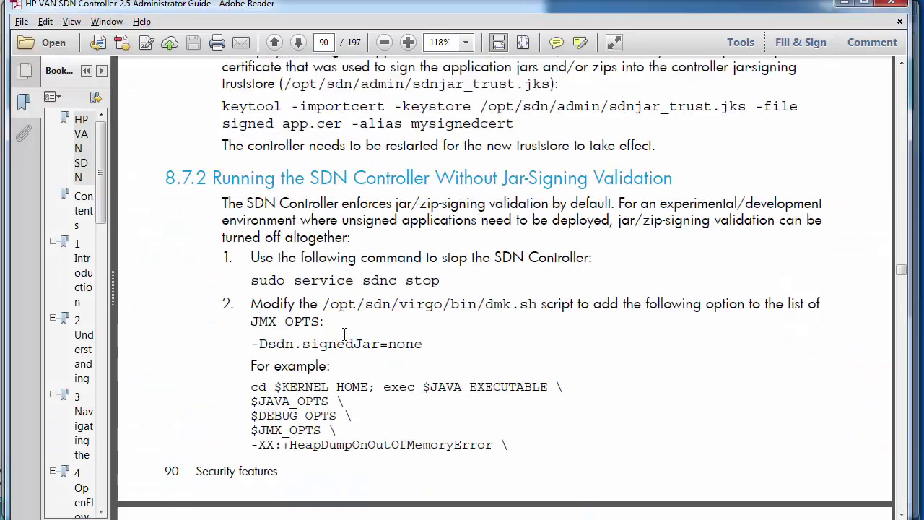
pyautogui.scroll(1, 345, 333)
pyautogui.moveTo(214, 212); pyautogui.dragTo(646, 206)
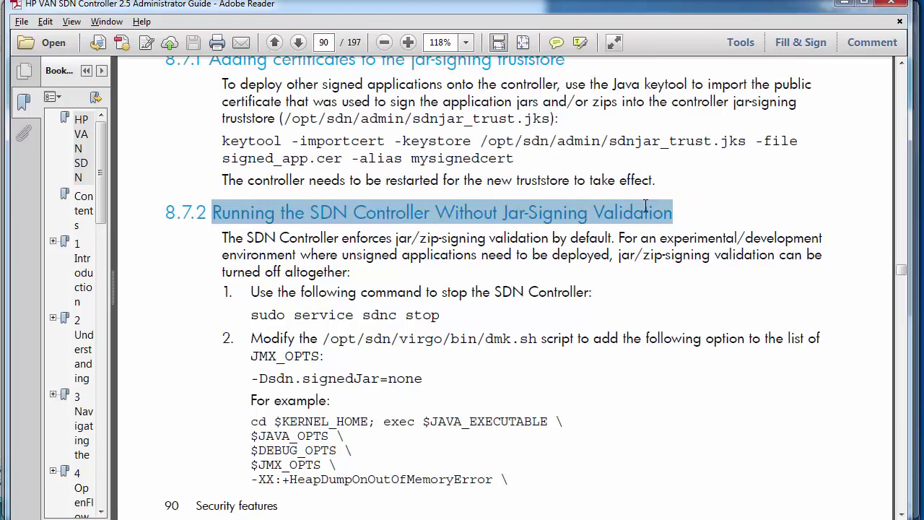
pyautogui.hotkey('alt', 'Tab')
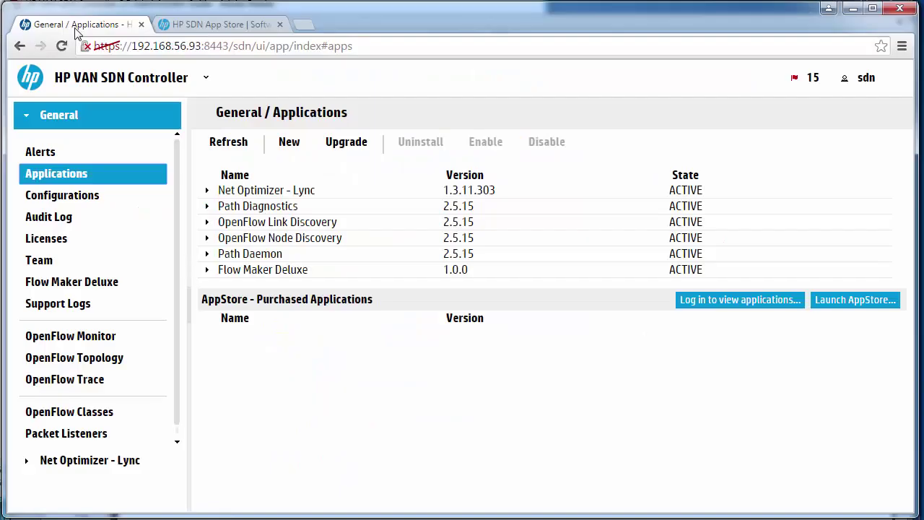